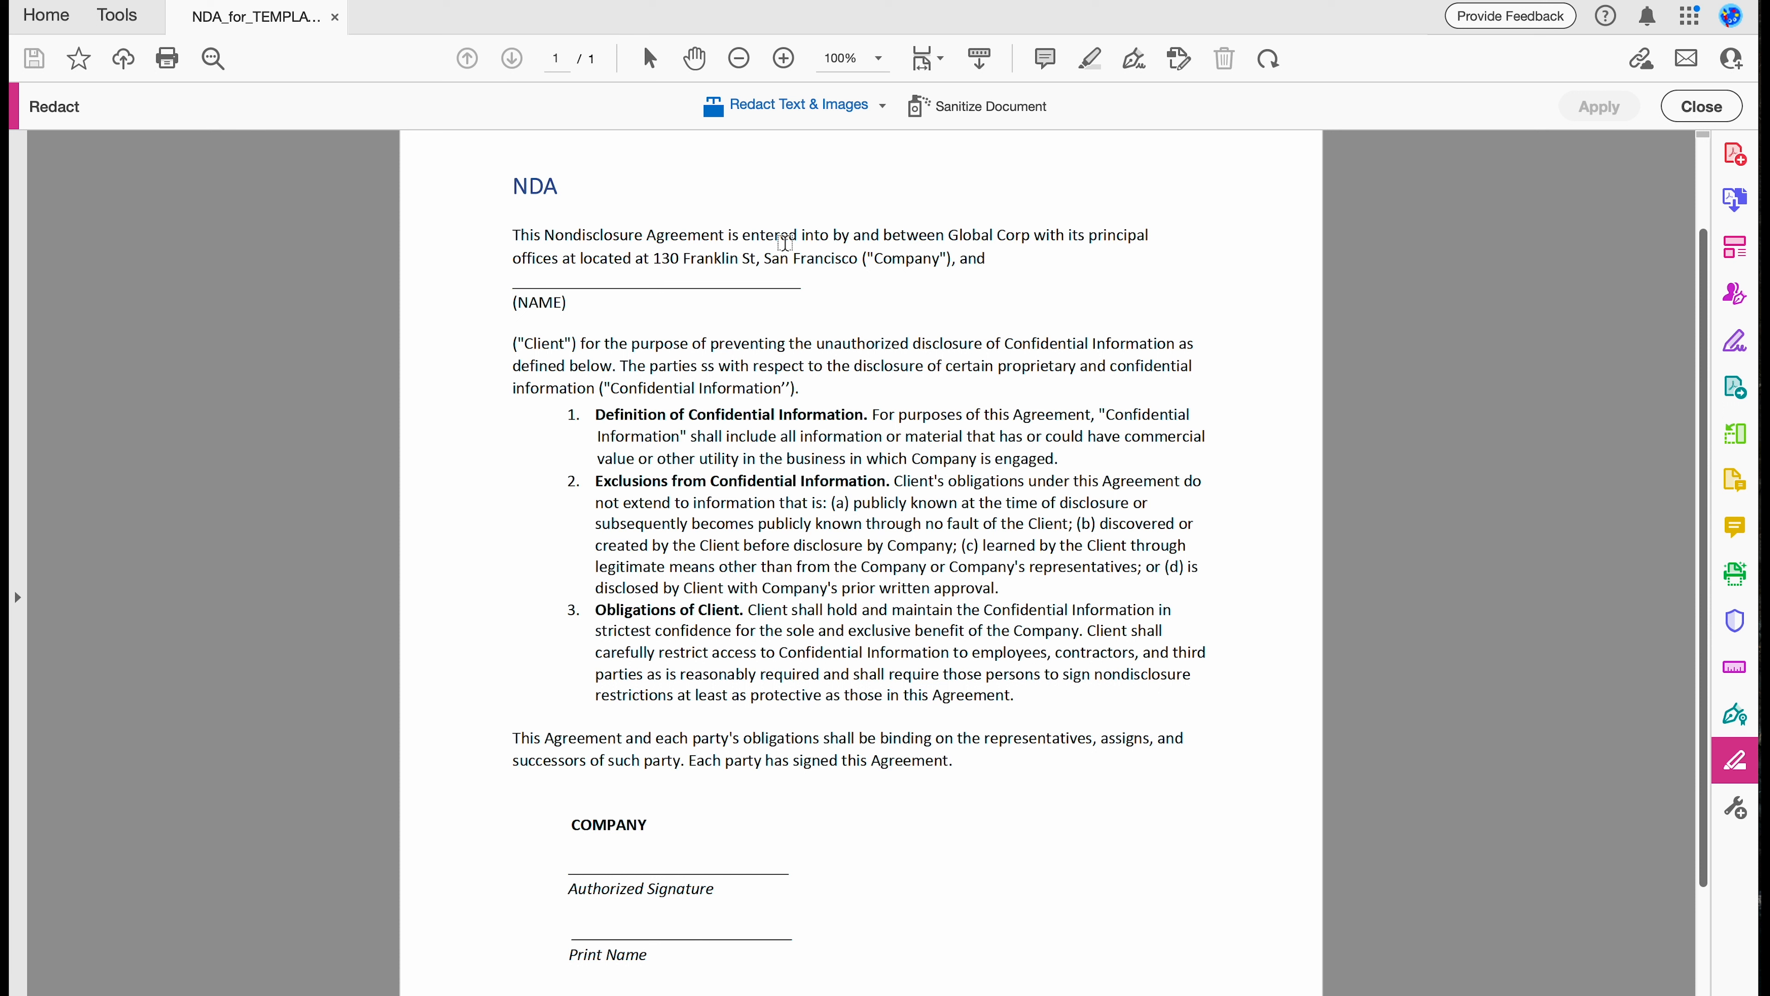
- Mark the phrase "purpose of preventing the unauthorized" in the Client paragraph for redaction, without repeating the mark across pages
drag(633, 344, 821, 350)
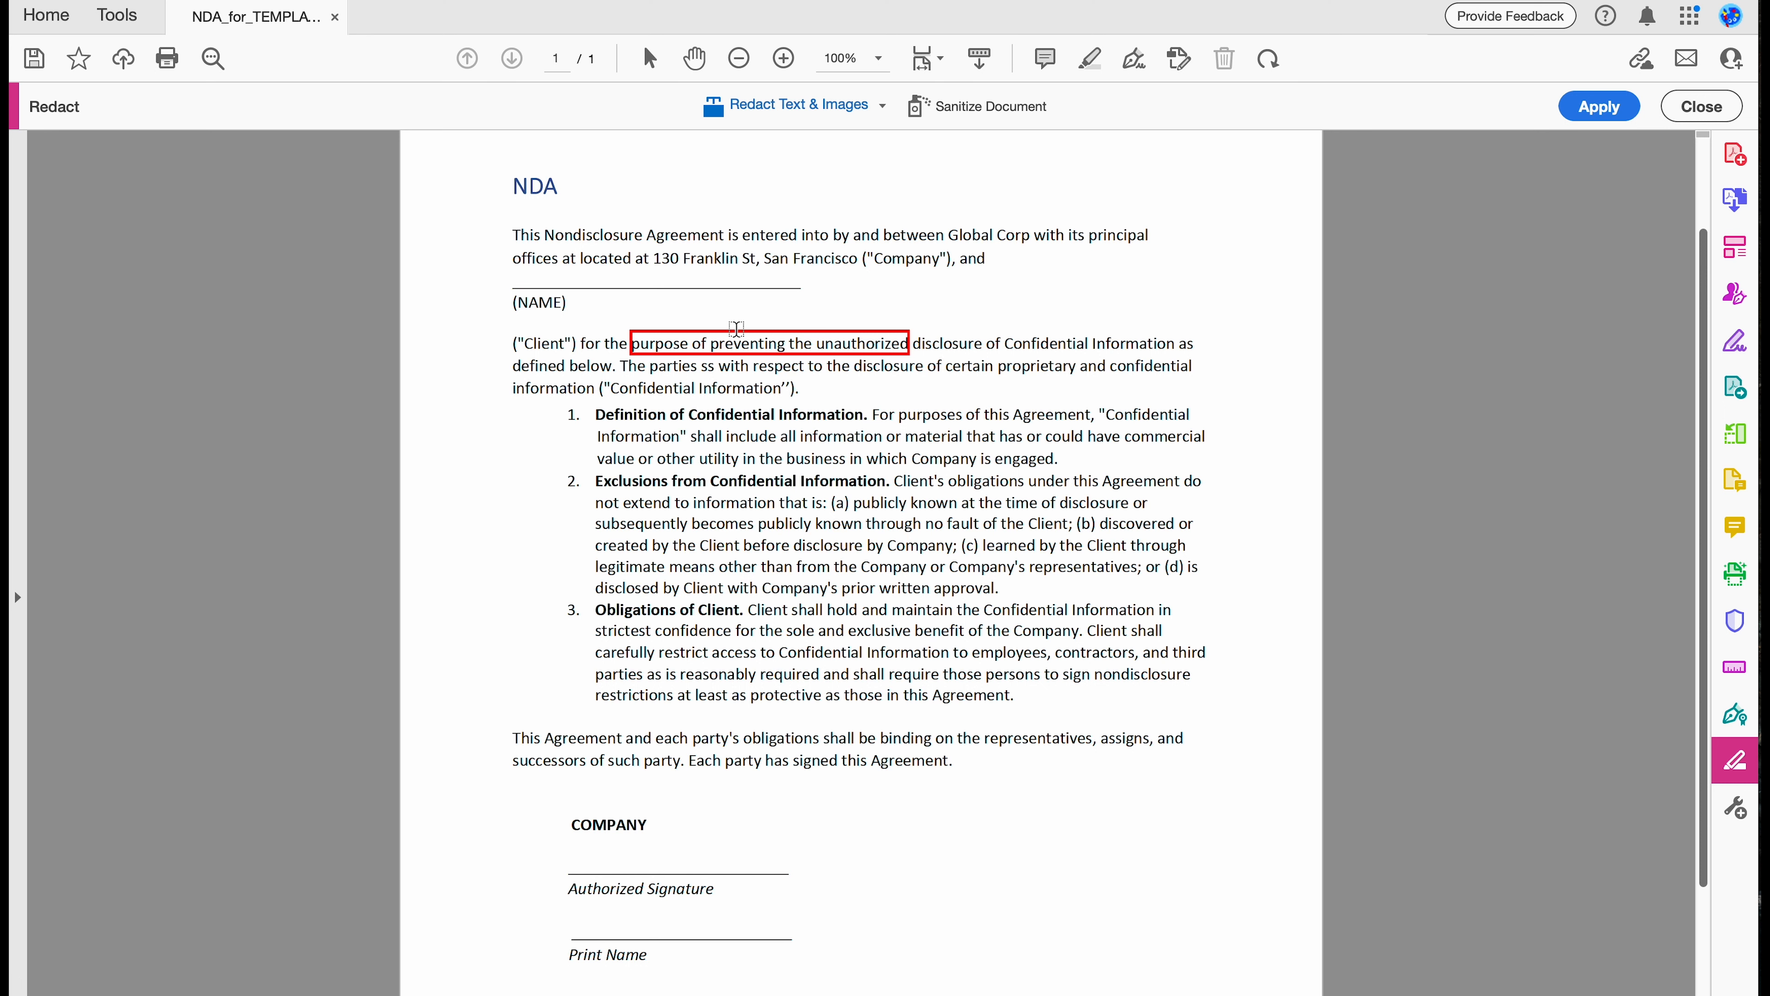
right_click(733, 346)
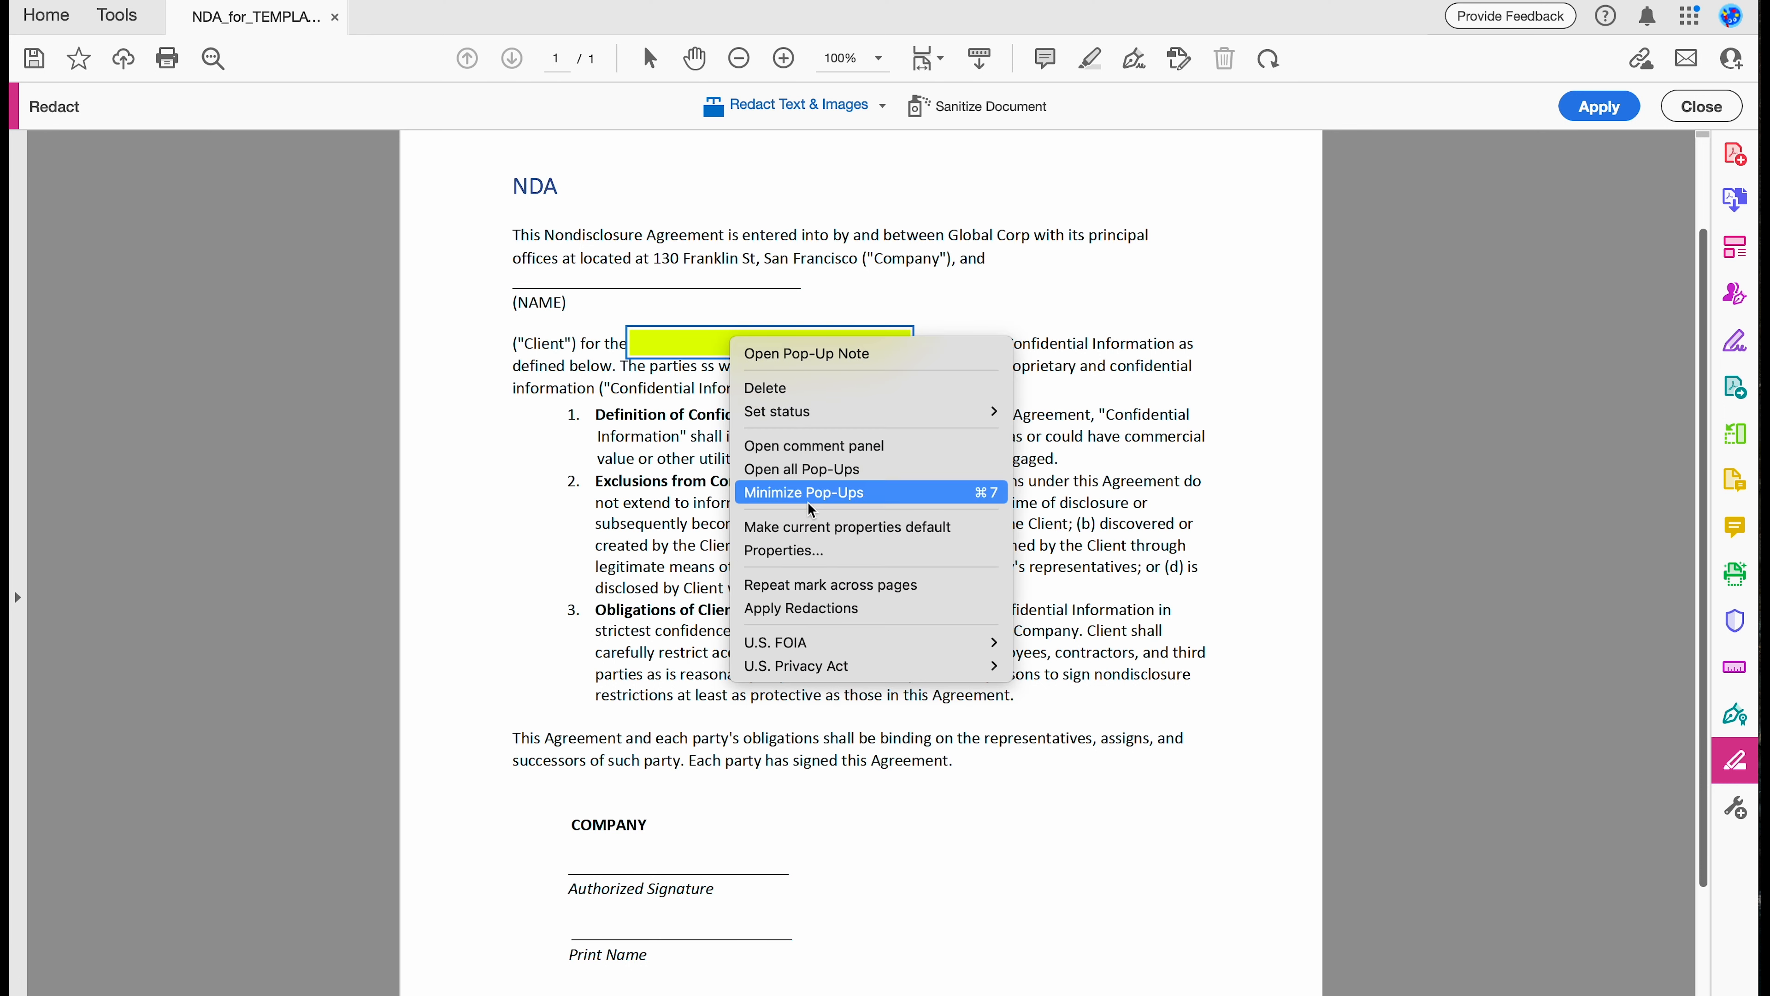
click(776, 595)
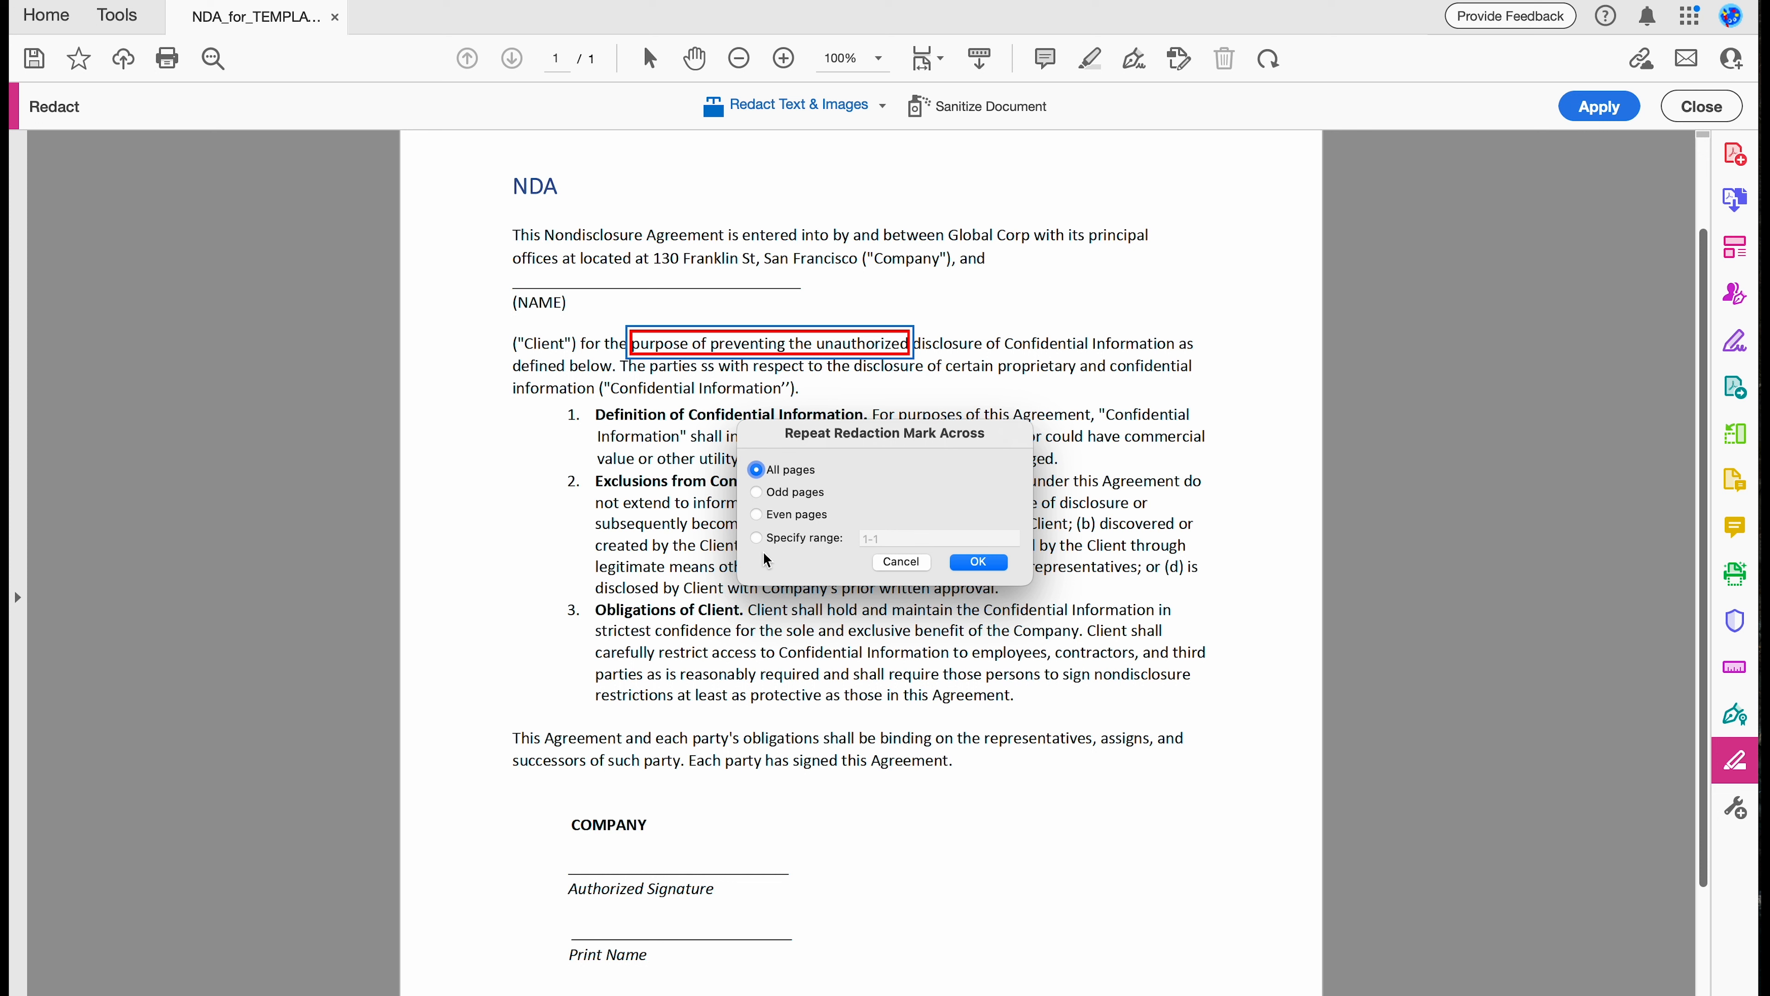
click(903, 562)
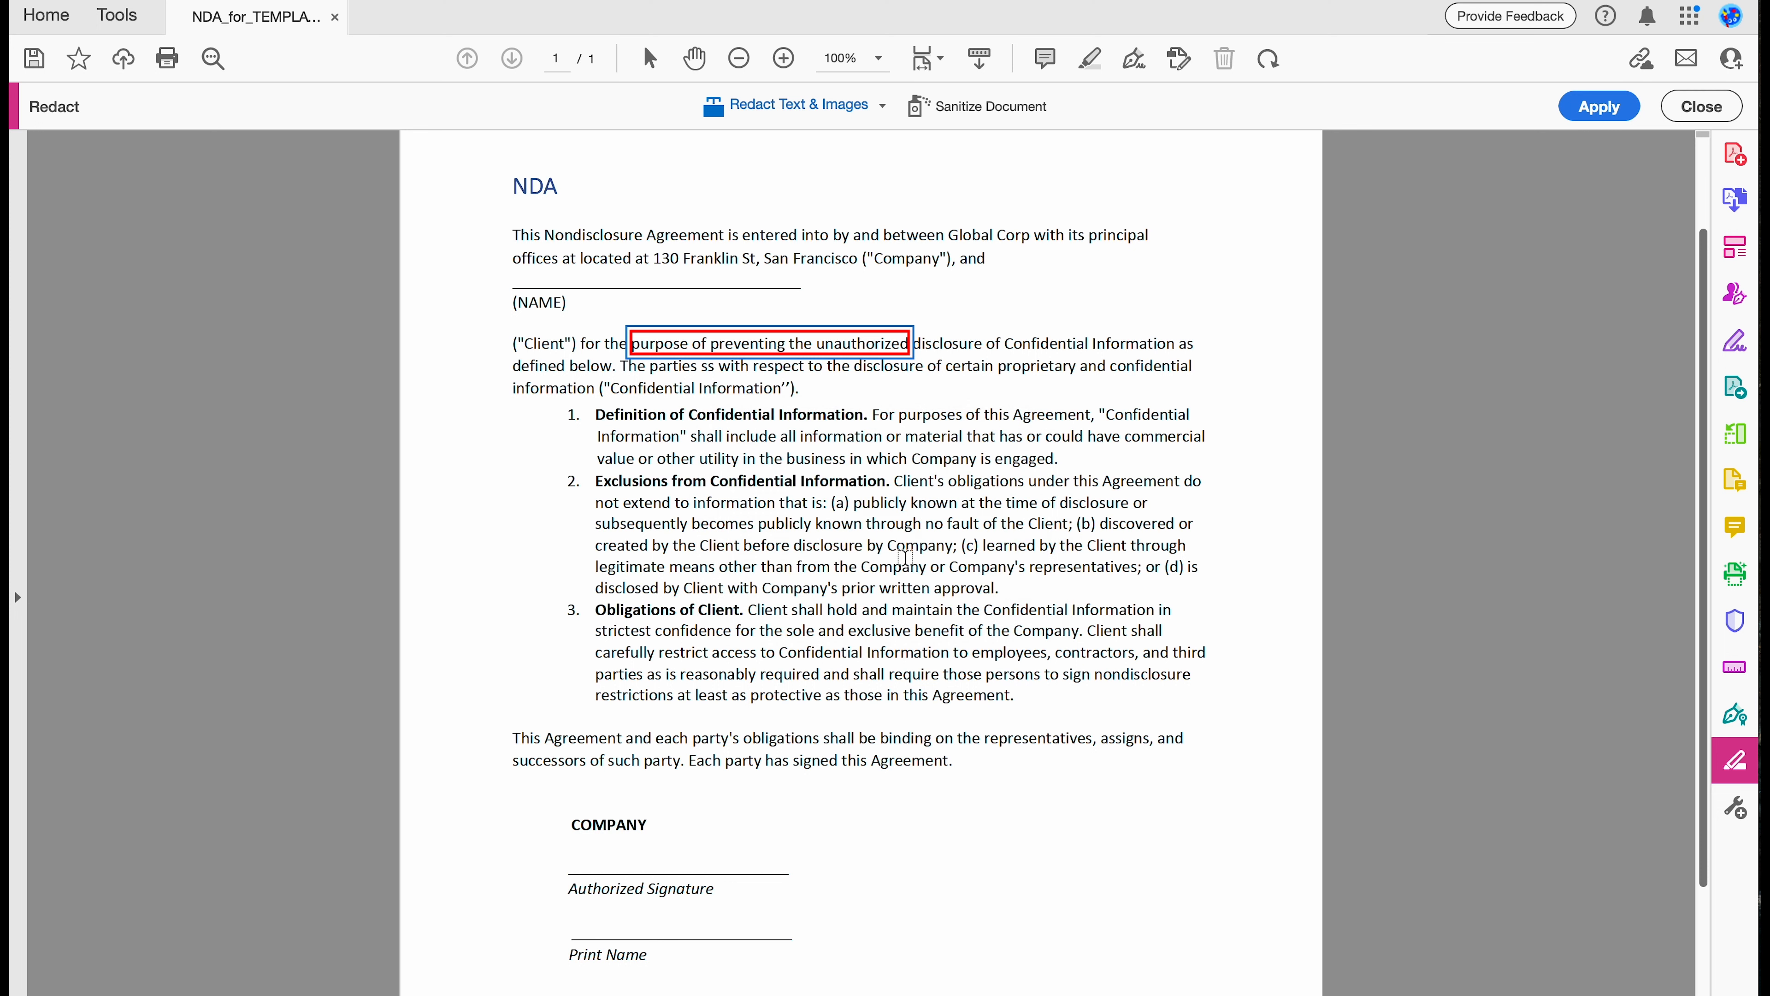
- Change the redaction mark's redacted area fill color to near-black, hex 001400, in its properties
right_click(757, 343)
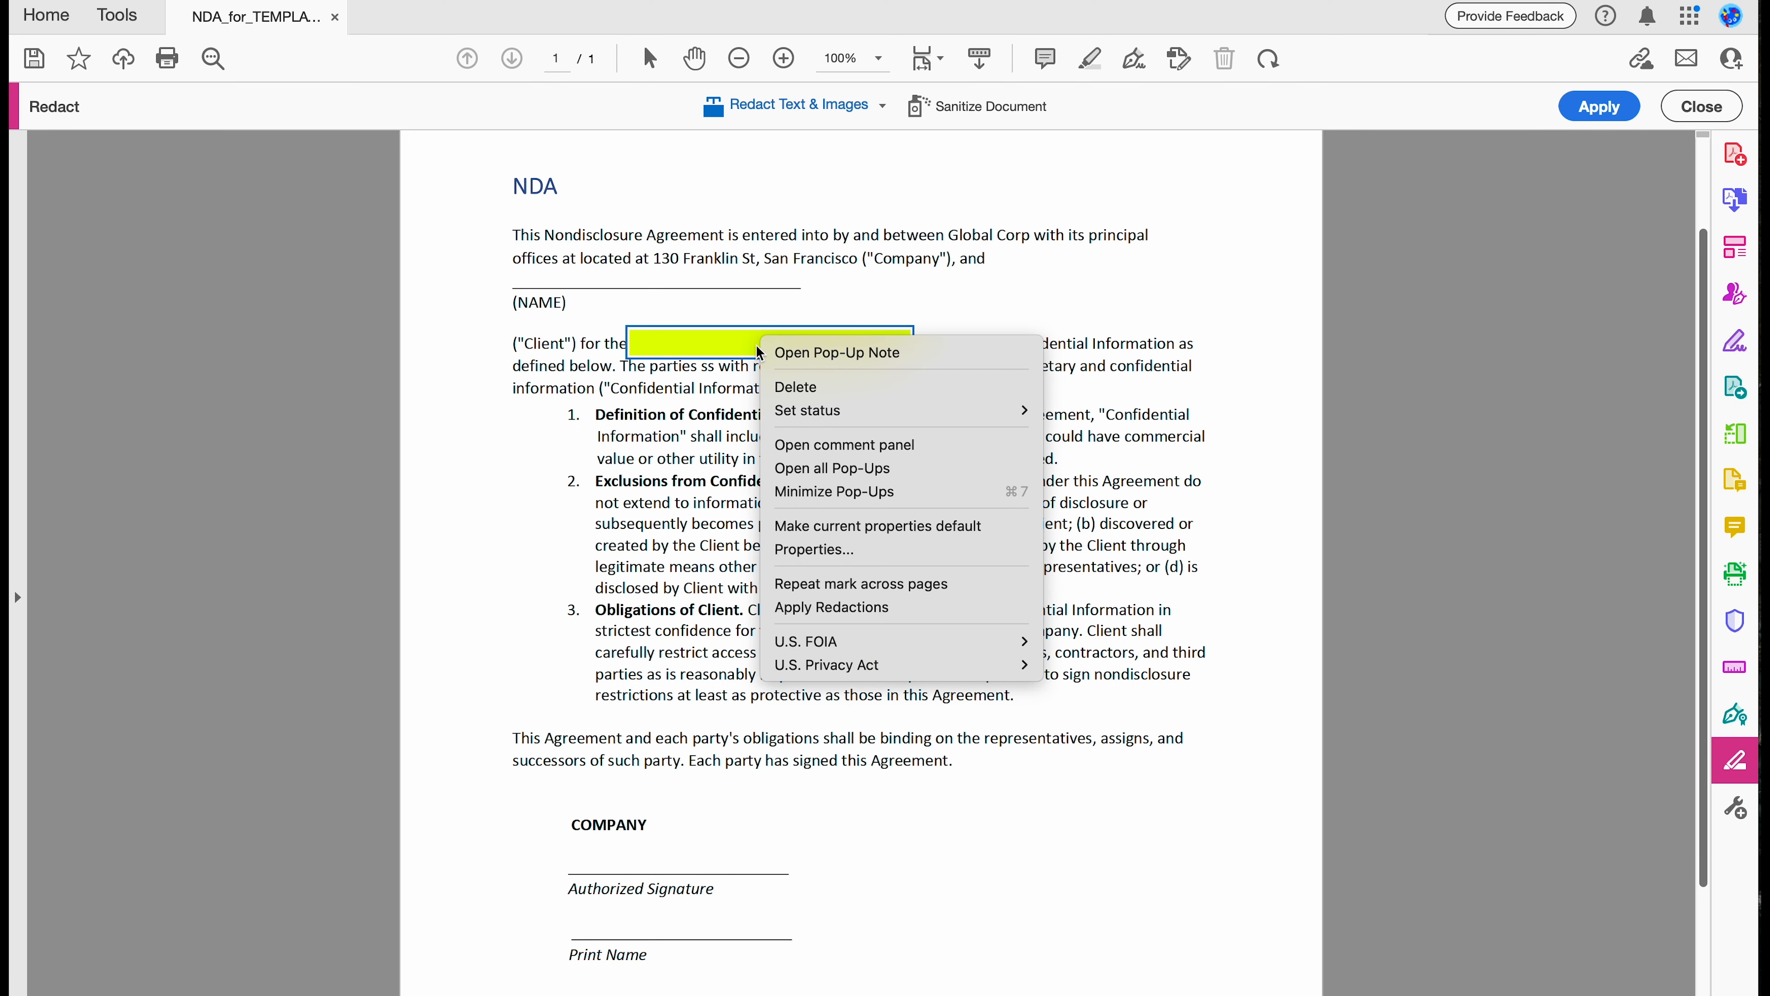
click(816, 551)
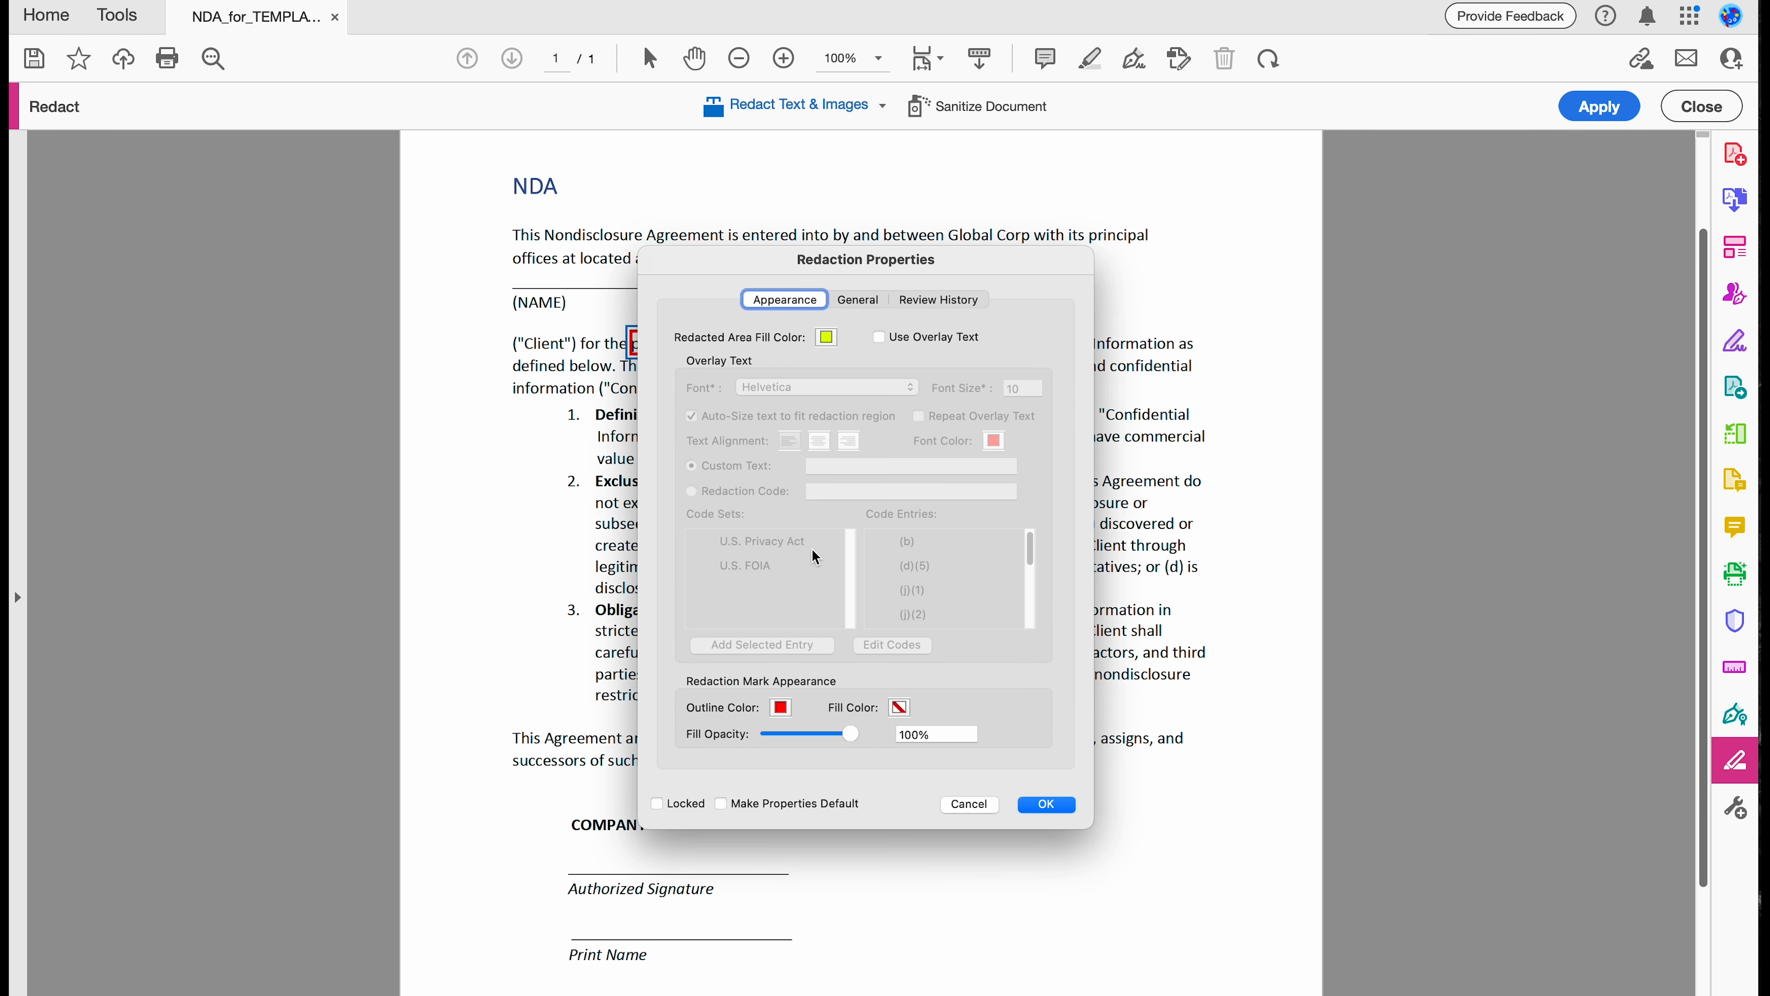
click(826, 337)
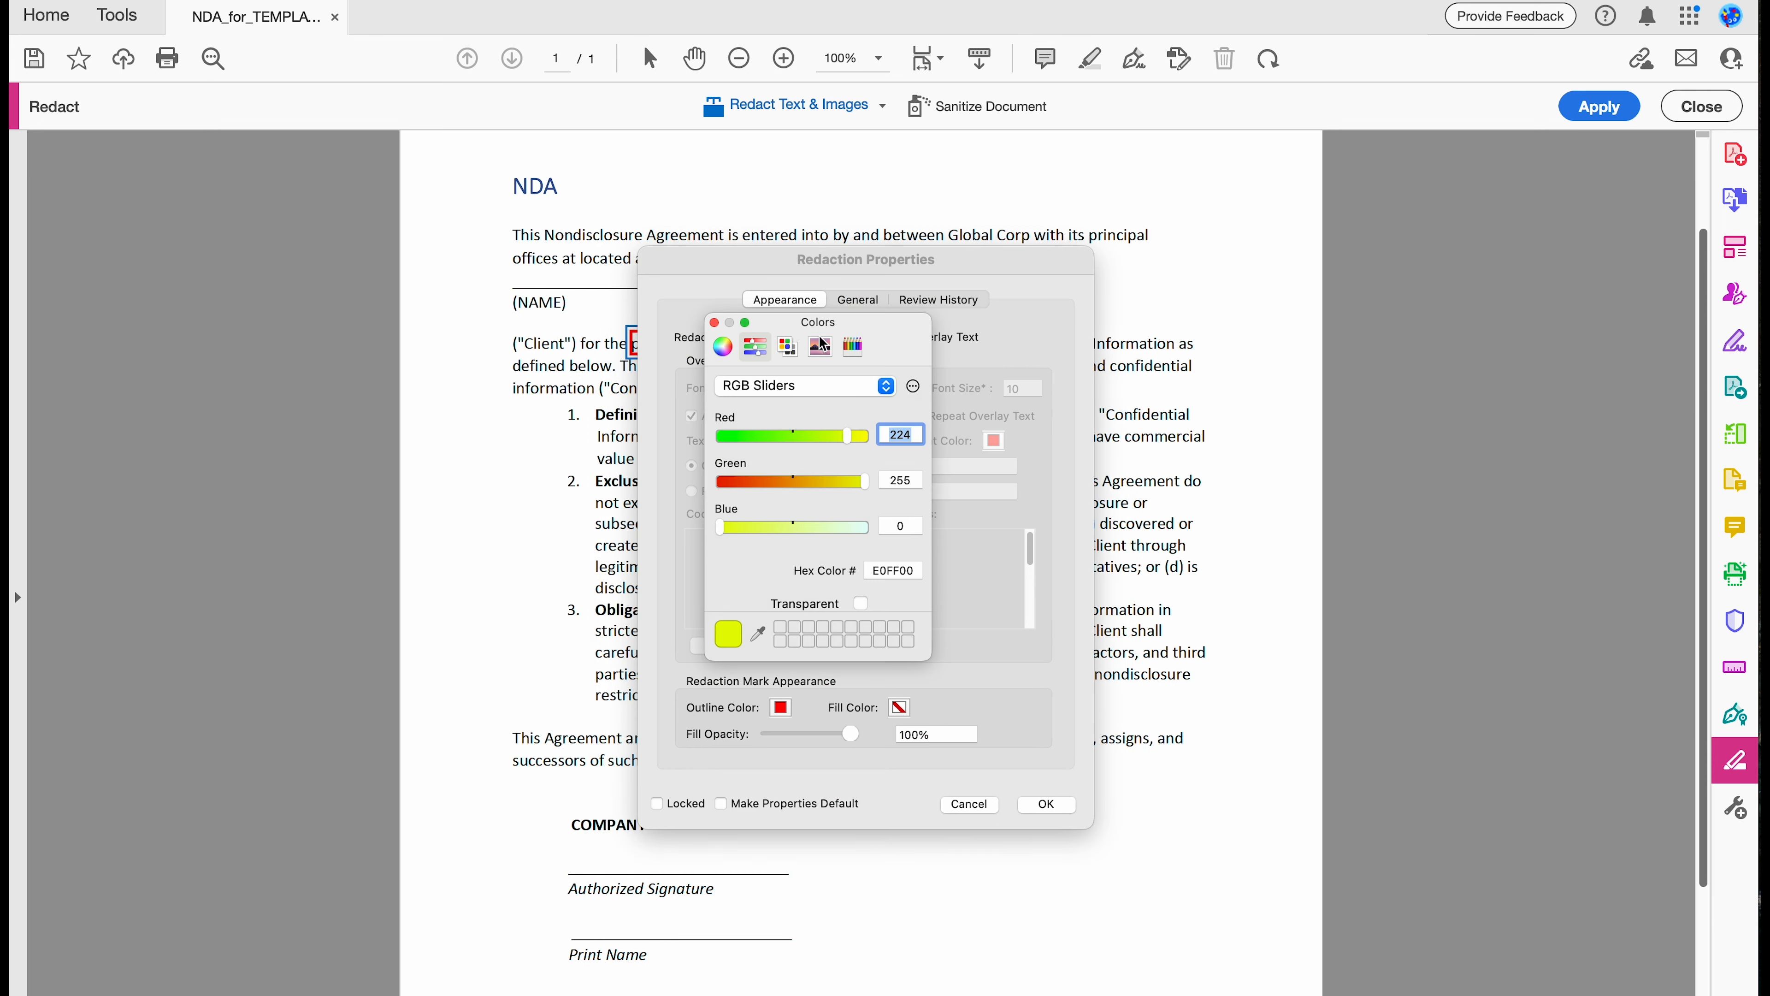
drag(815, 436, 714, 442)
click(725, 482)
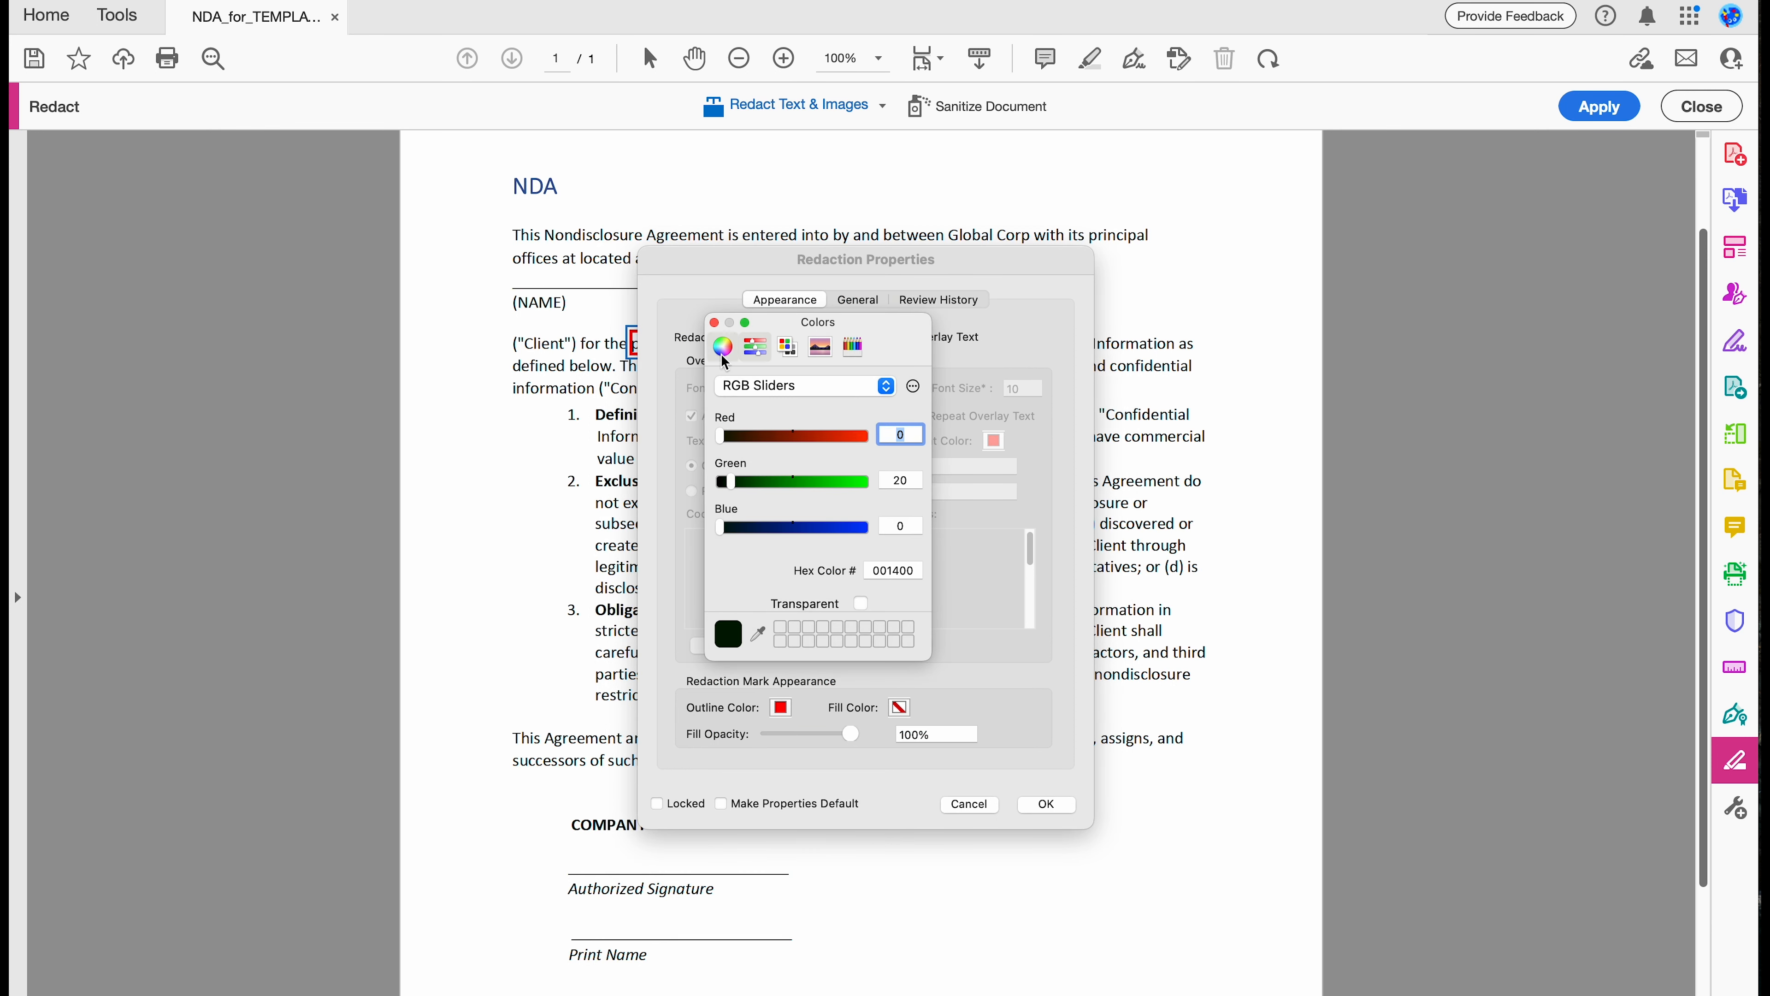
click(715, 323)
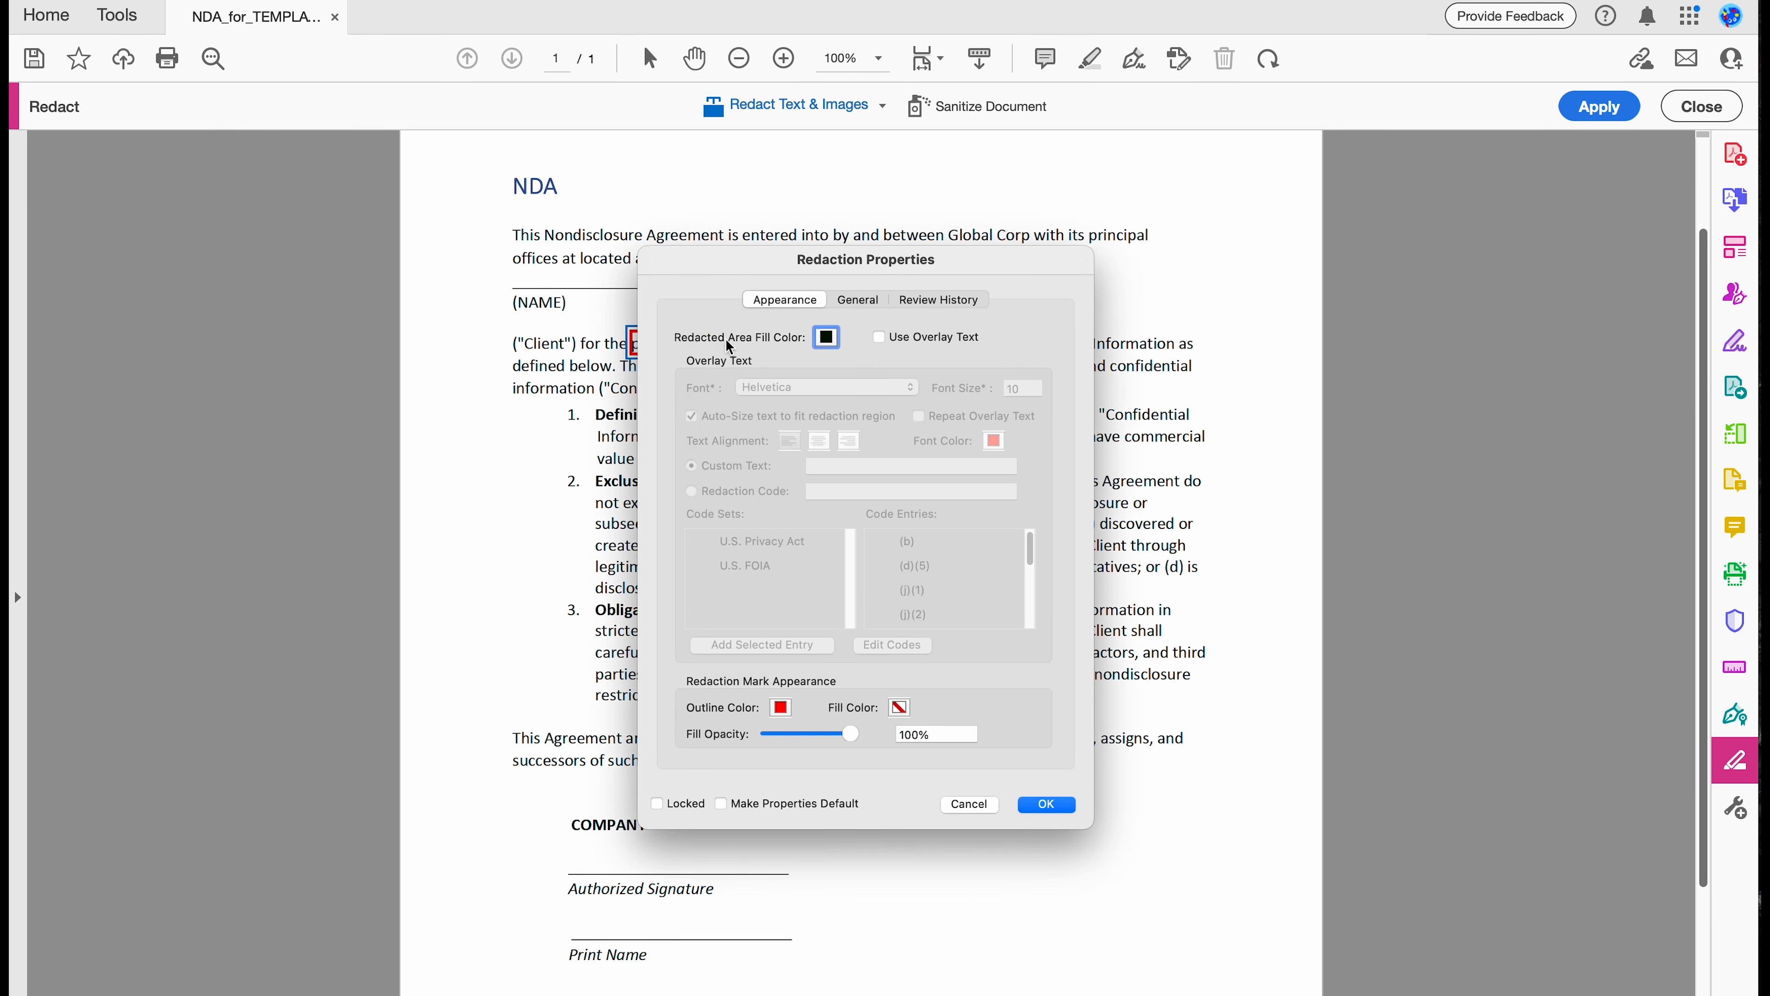
click(1046, 805)
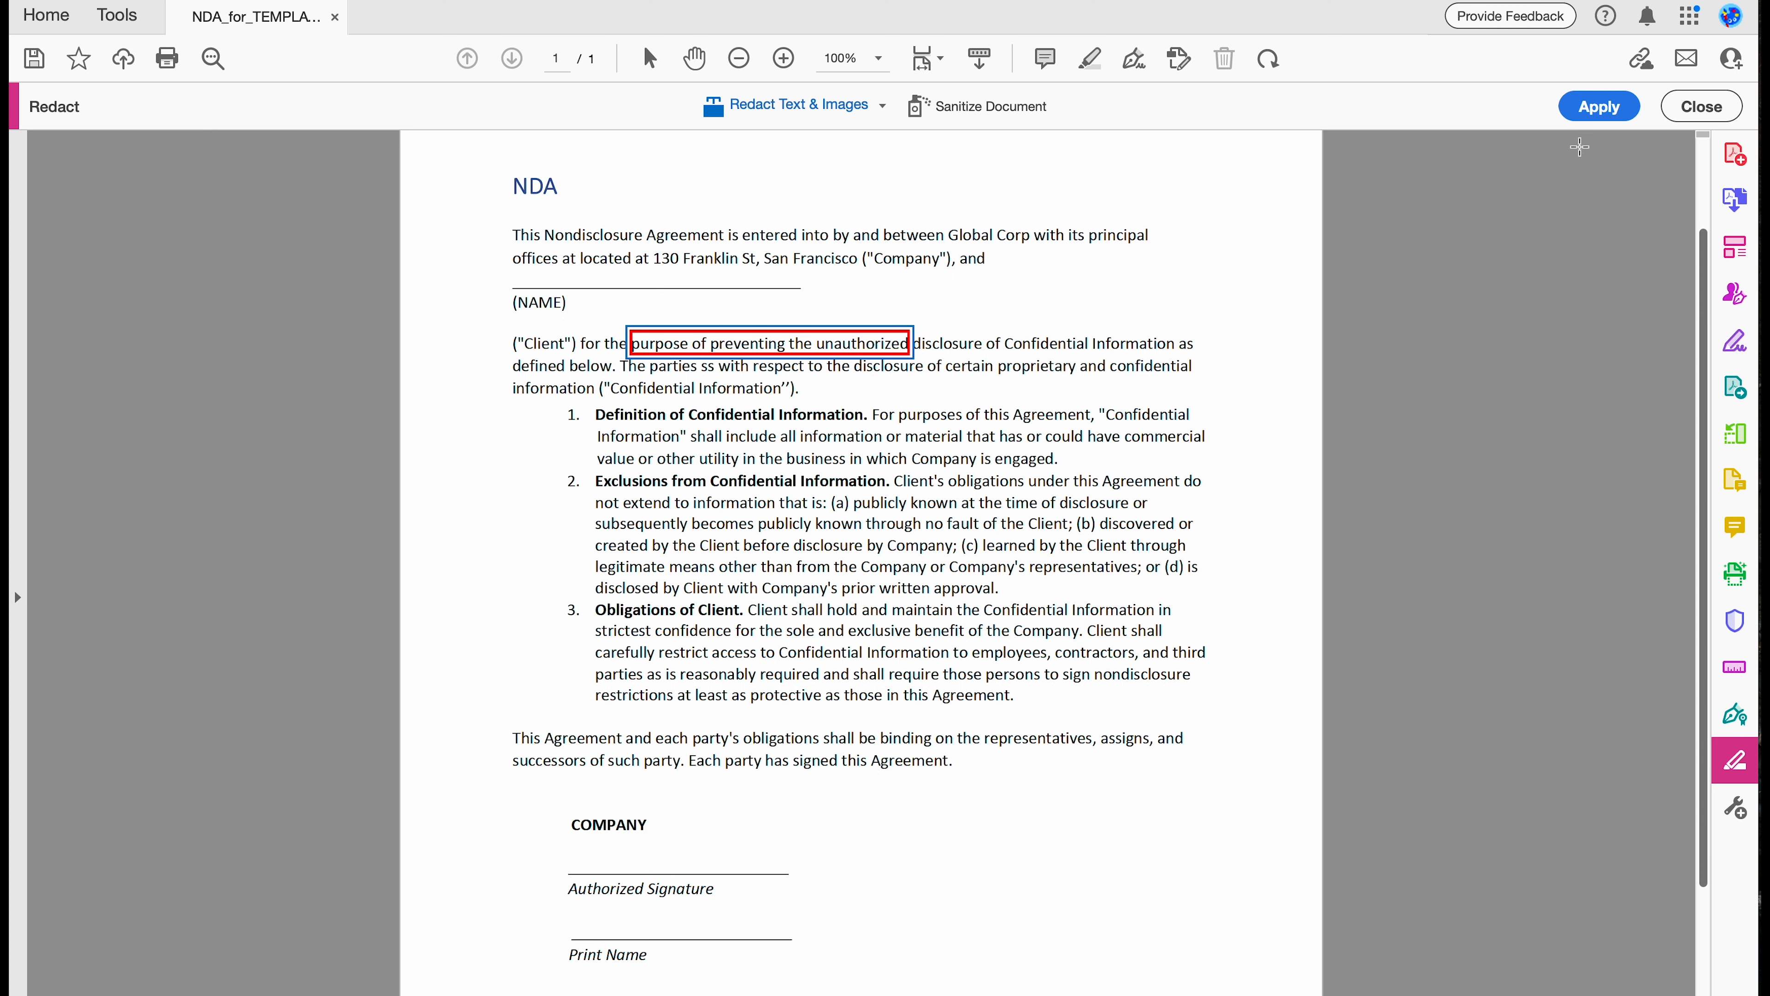
- Apply the redaction without sanitizing hidden information and save the PDF as "NDA_for_TEMPLATE _Redacted" in the Documents folder
click(1597, 110)
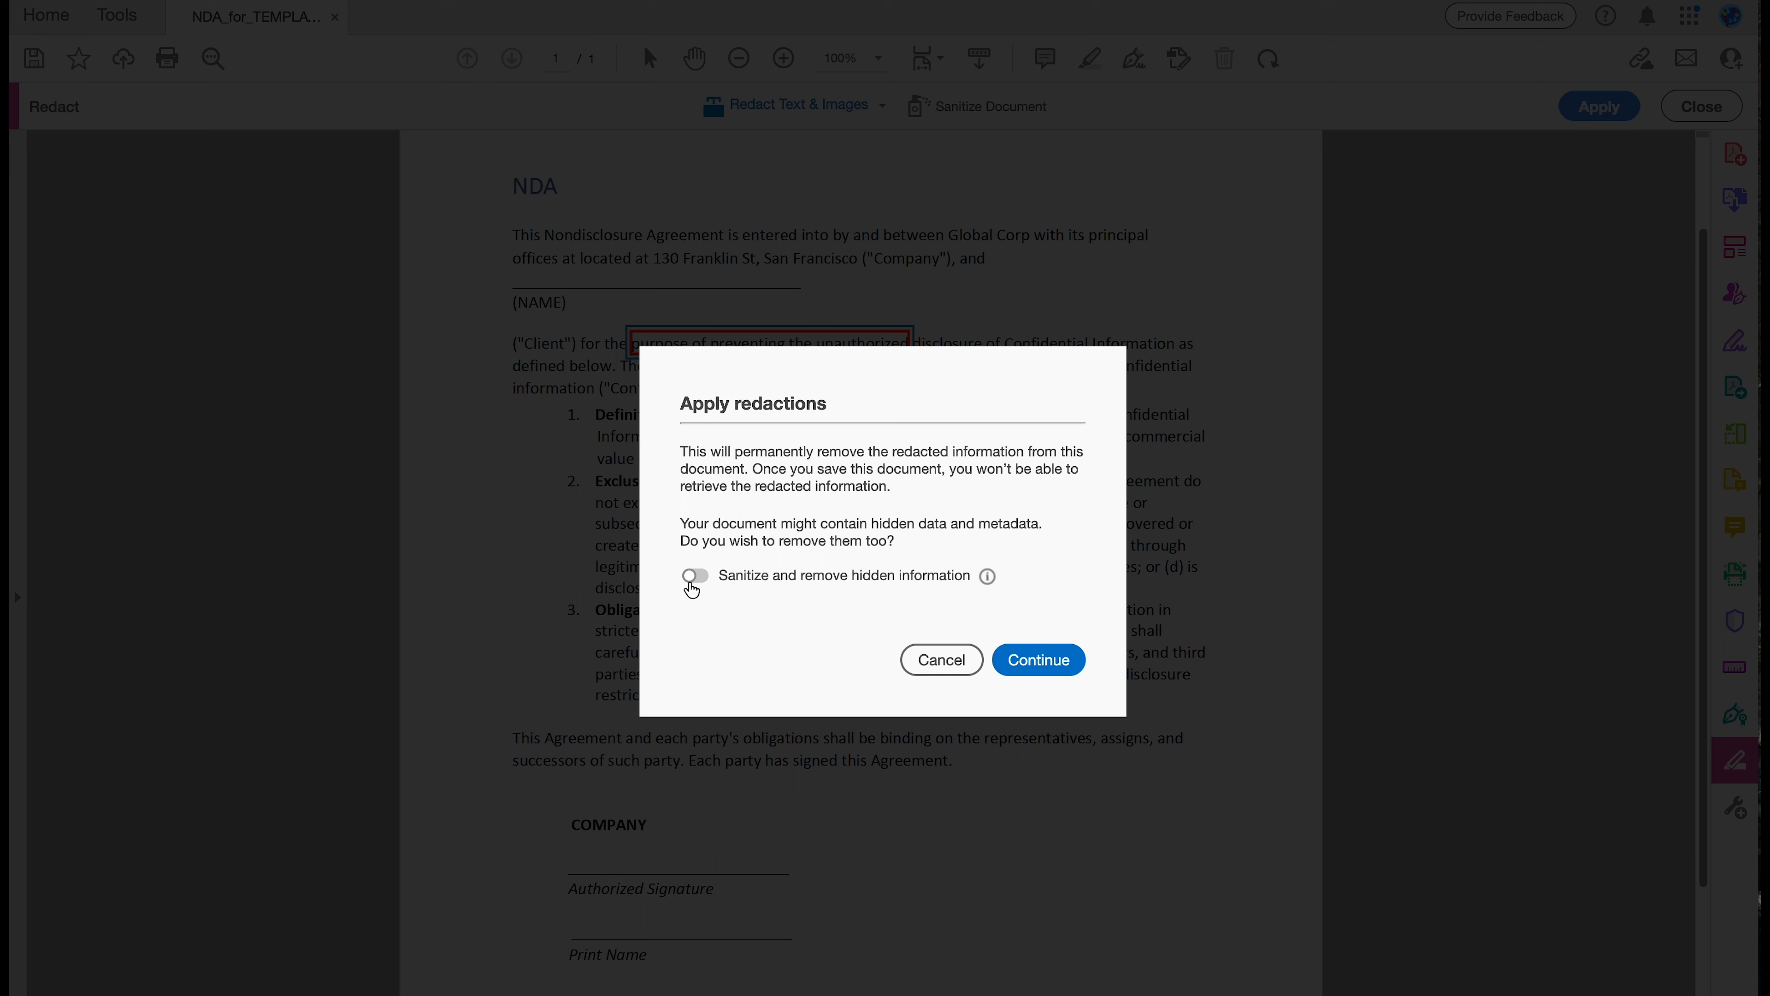
click(1038, 661)
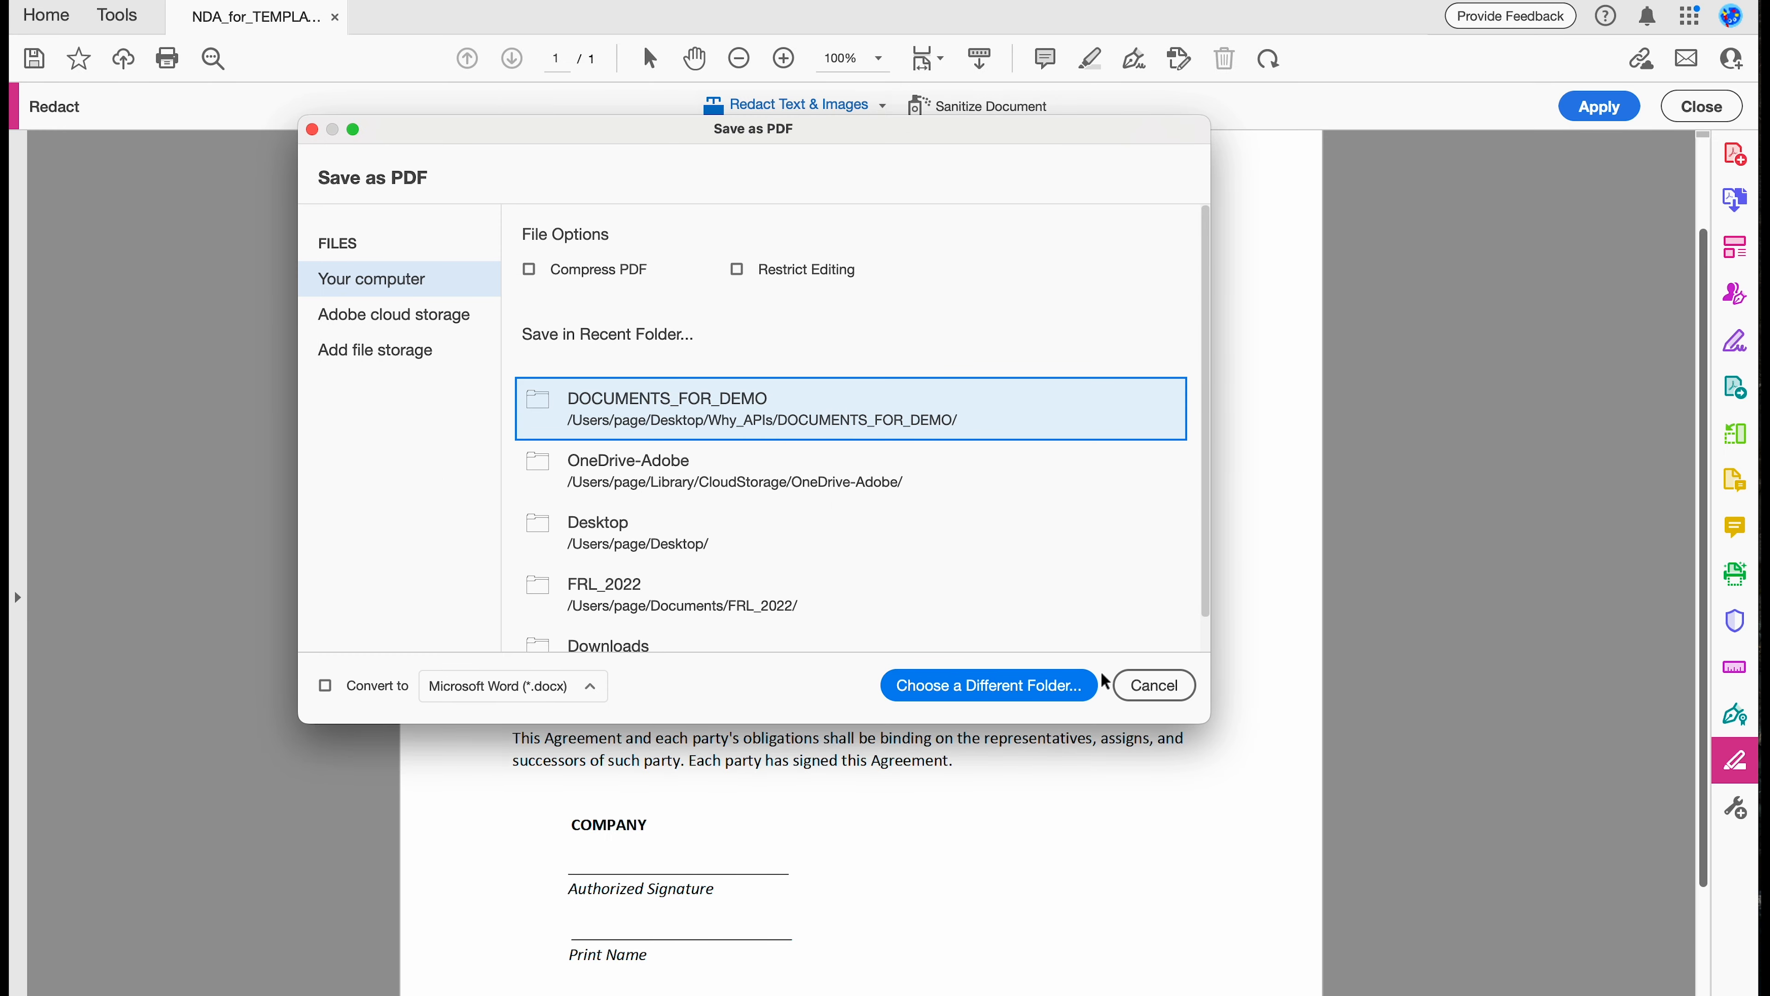
click(969, 692)
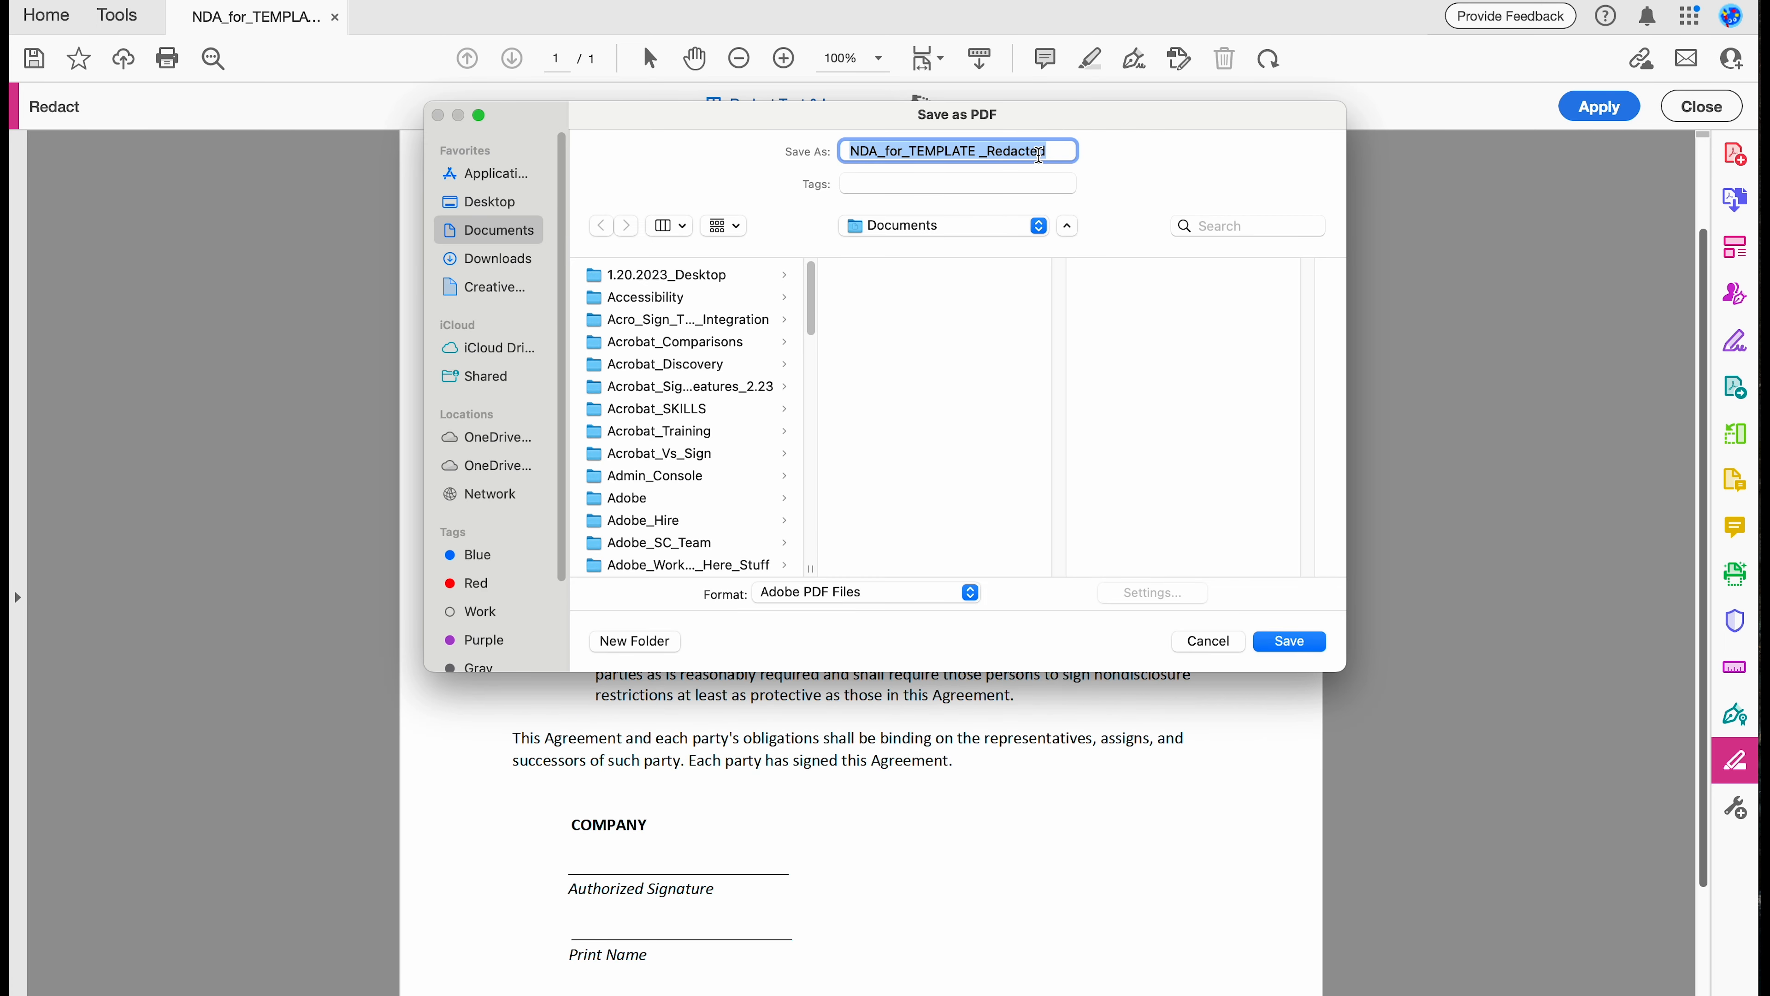
key(Return)
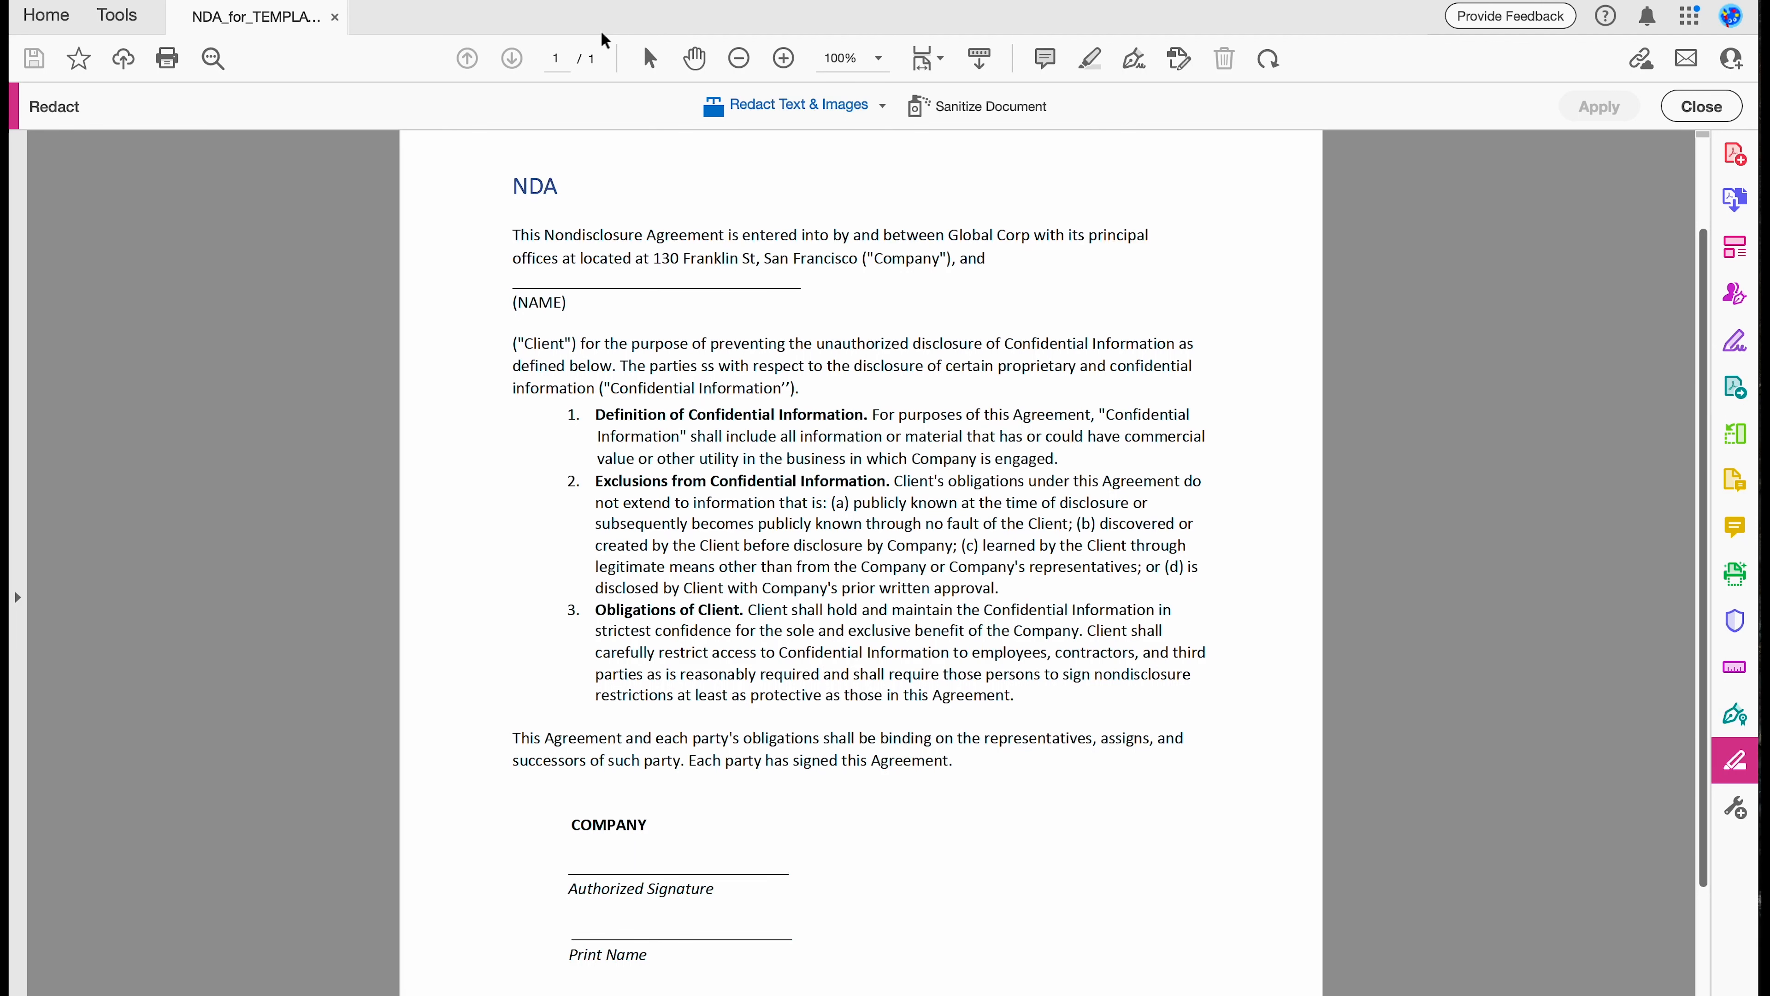
- Start Find Text & Redact for the NDA document and dismiss the notice about unsearchable content
click(883, 108)
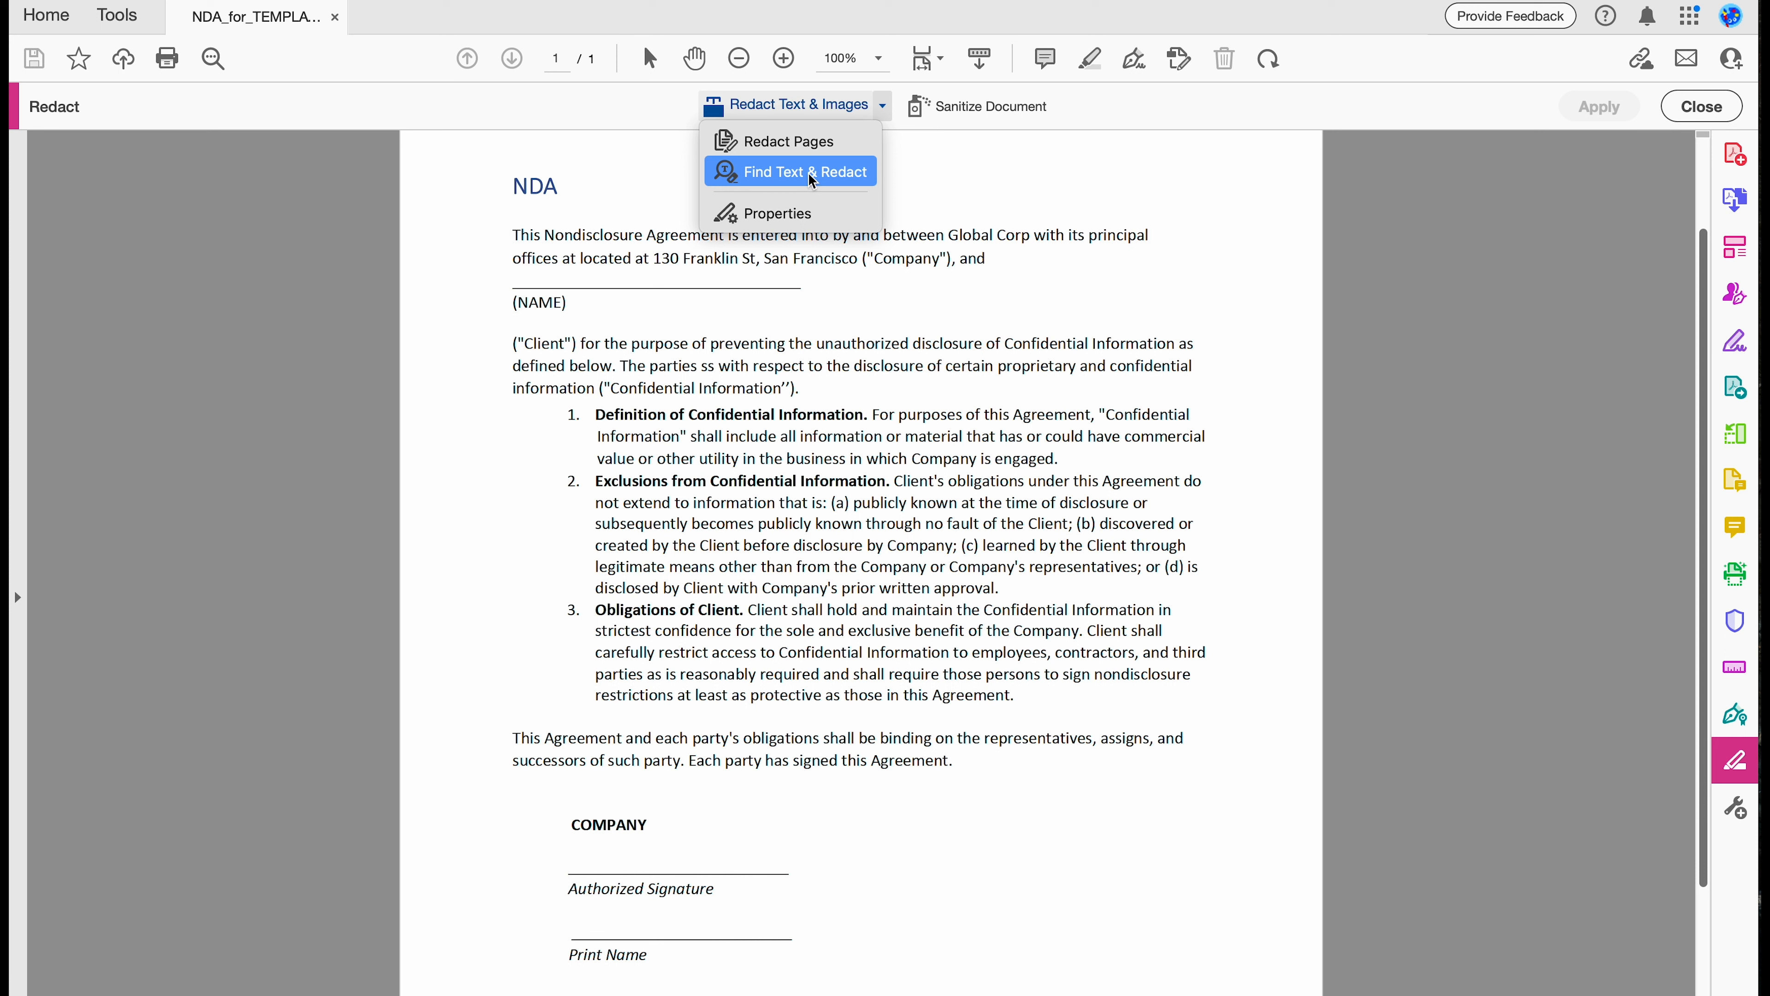
click(797, 175)
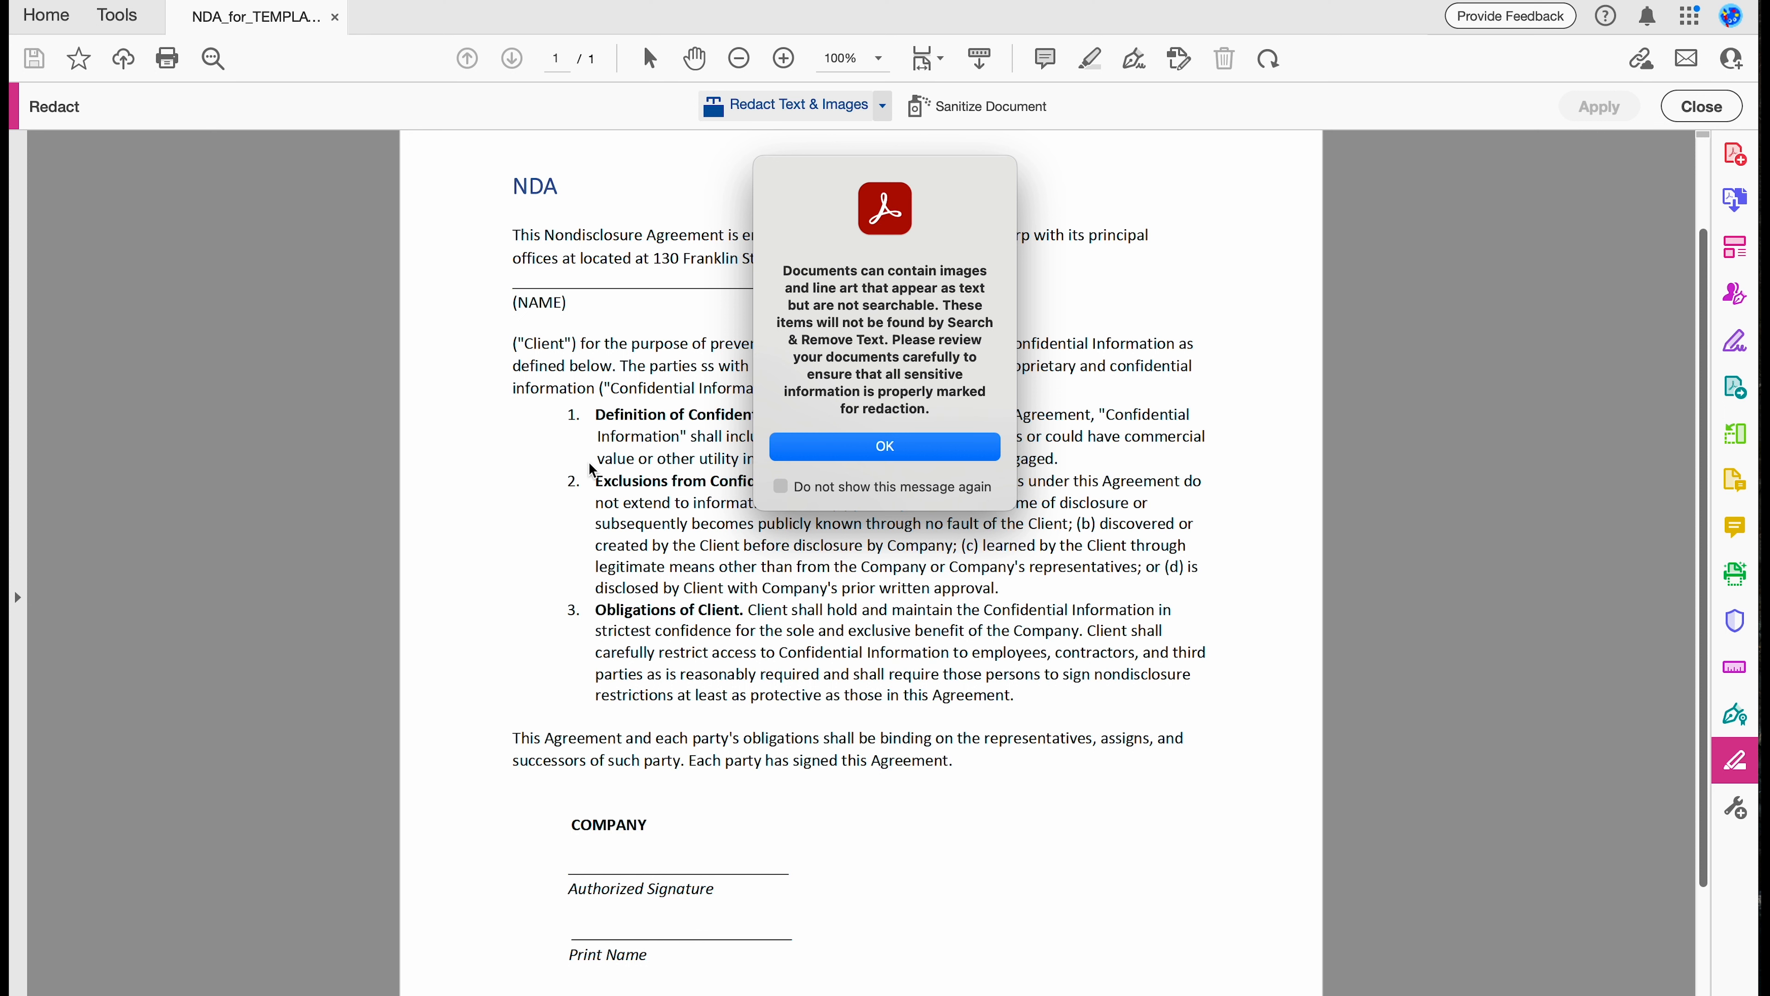
click(880, 446)
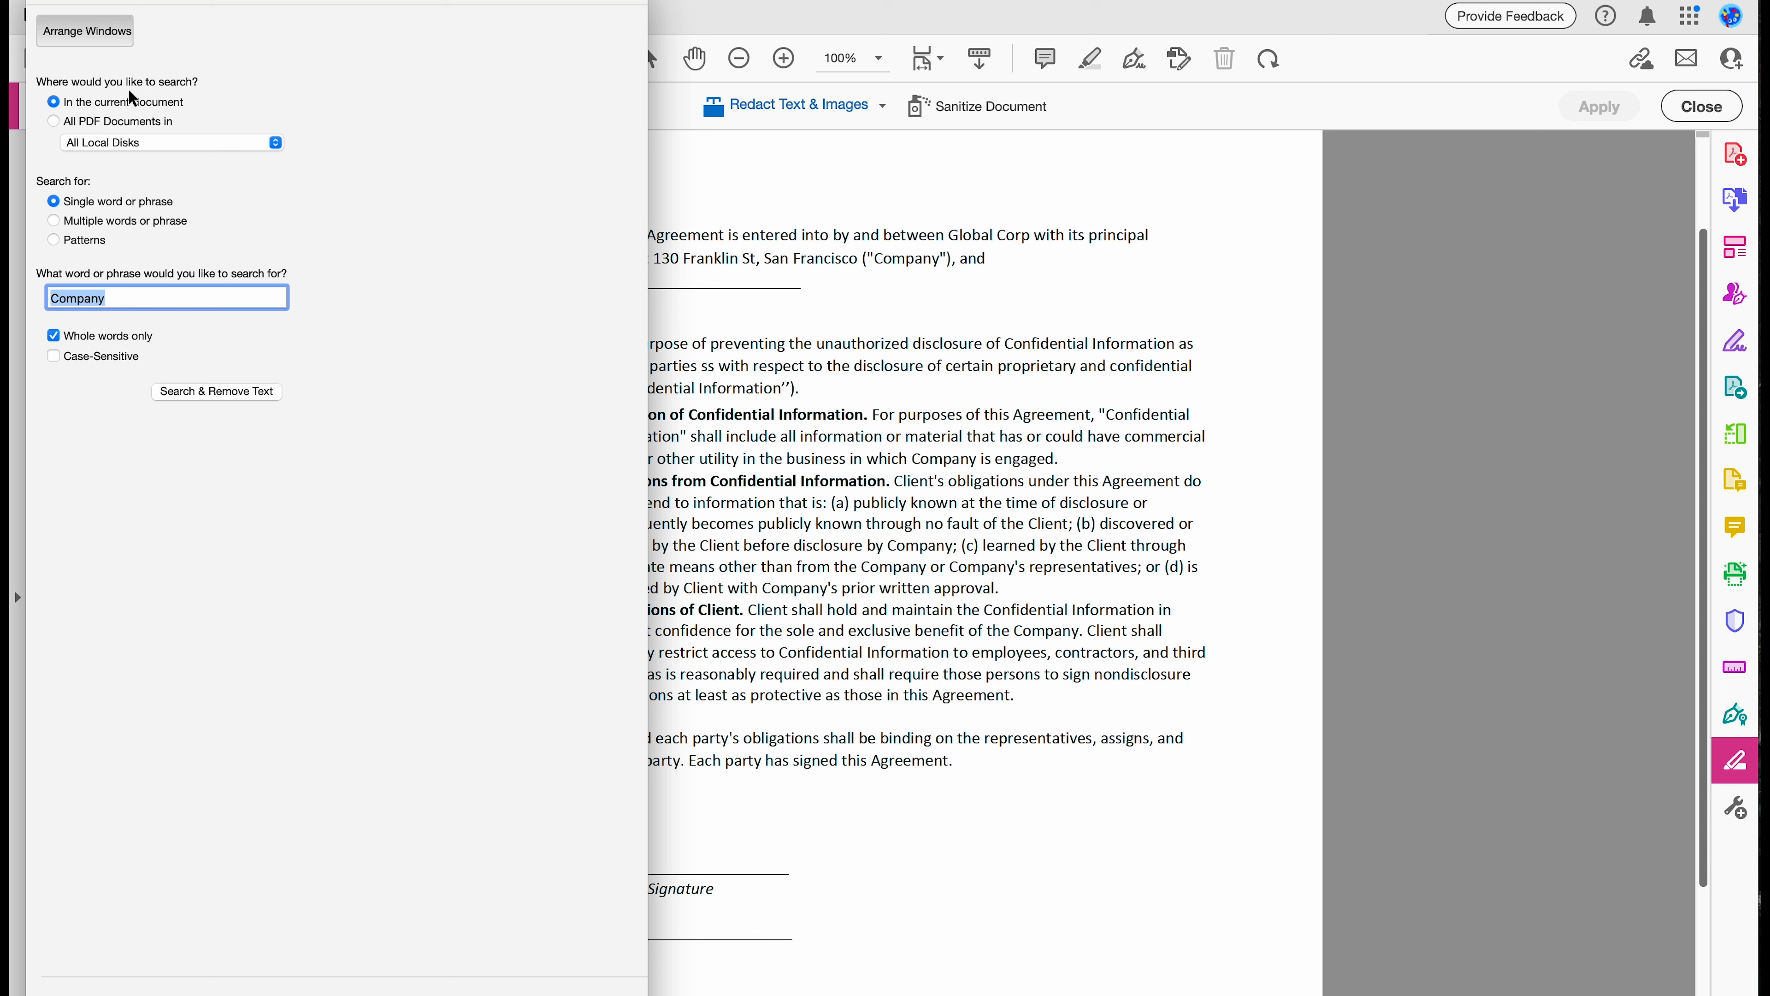
click(54, 122)
click(144, 141)
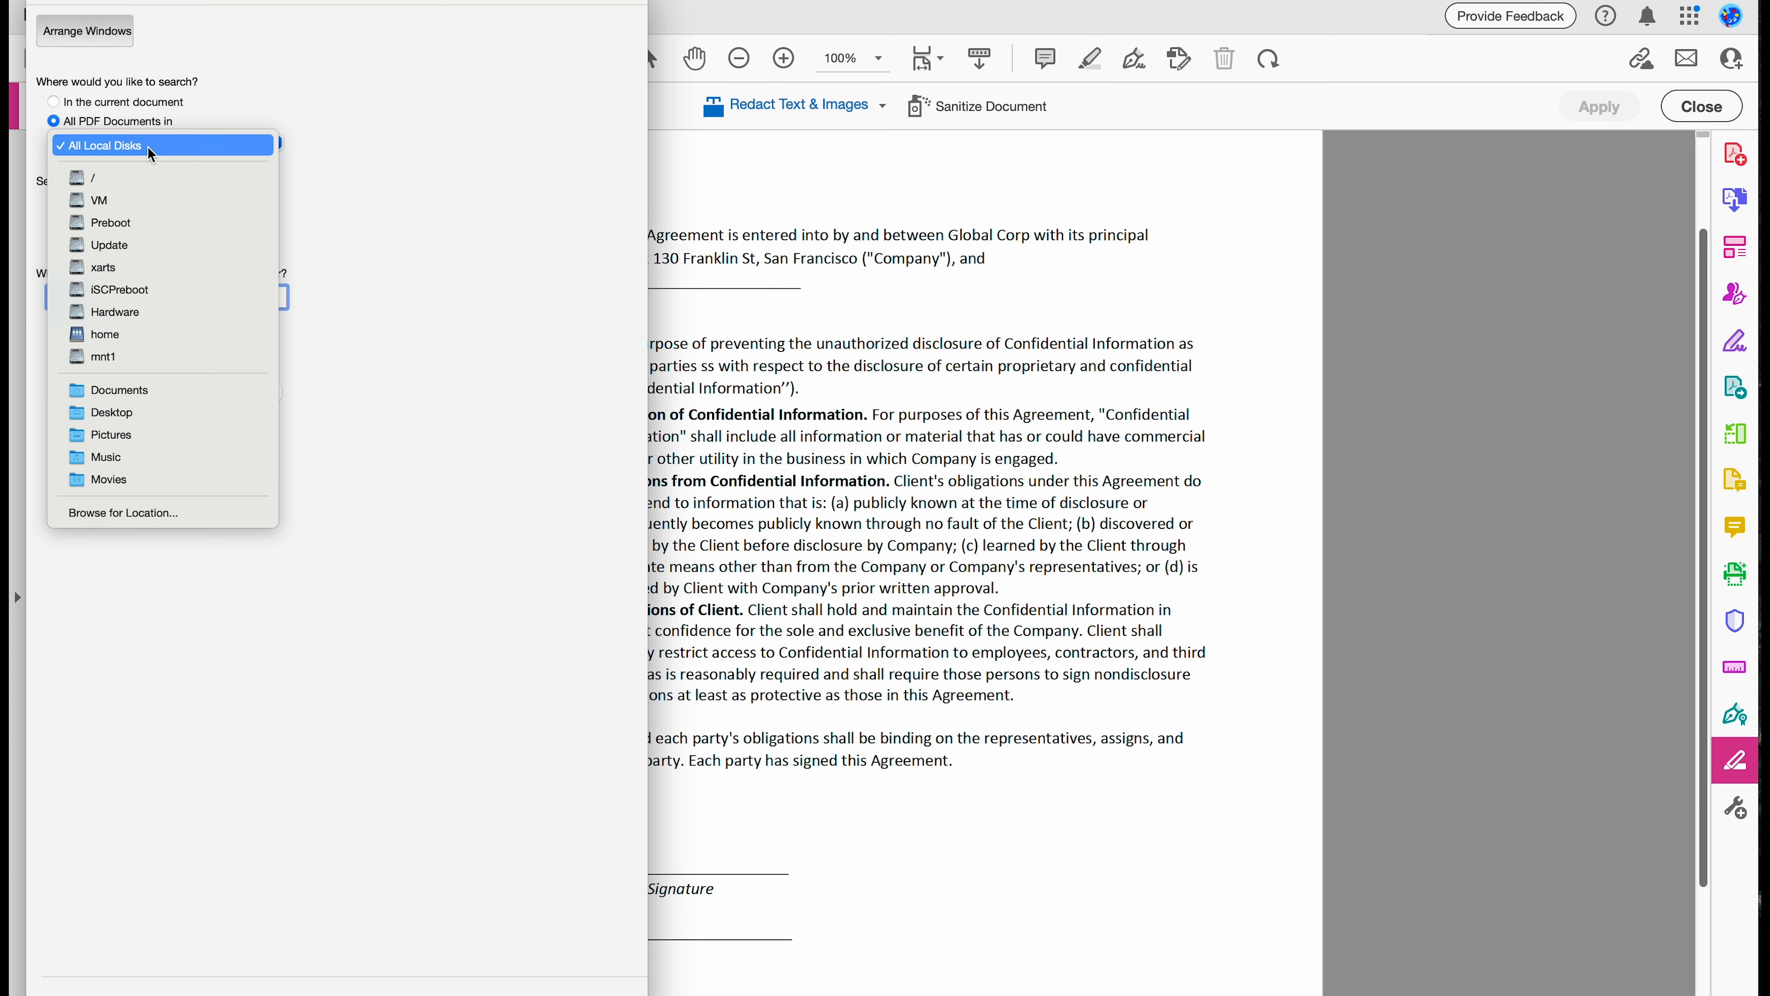
click(152, 148)
click(54, 104)
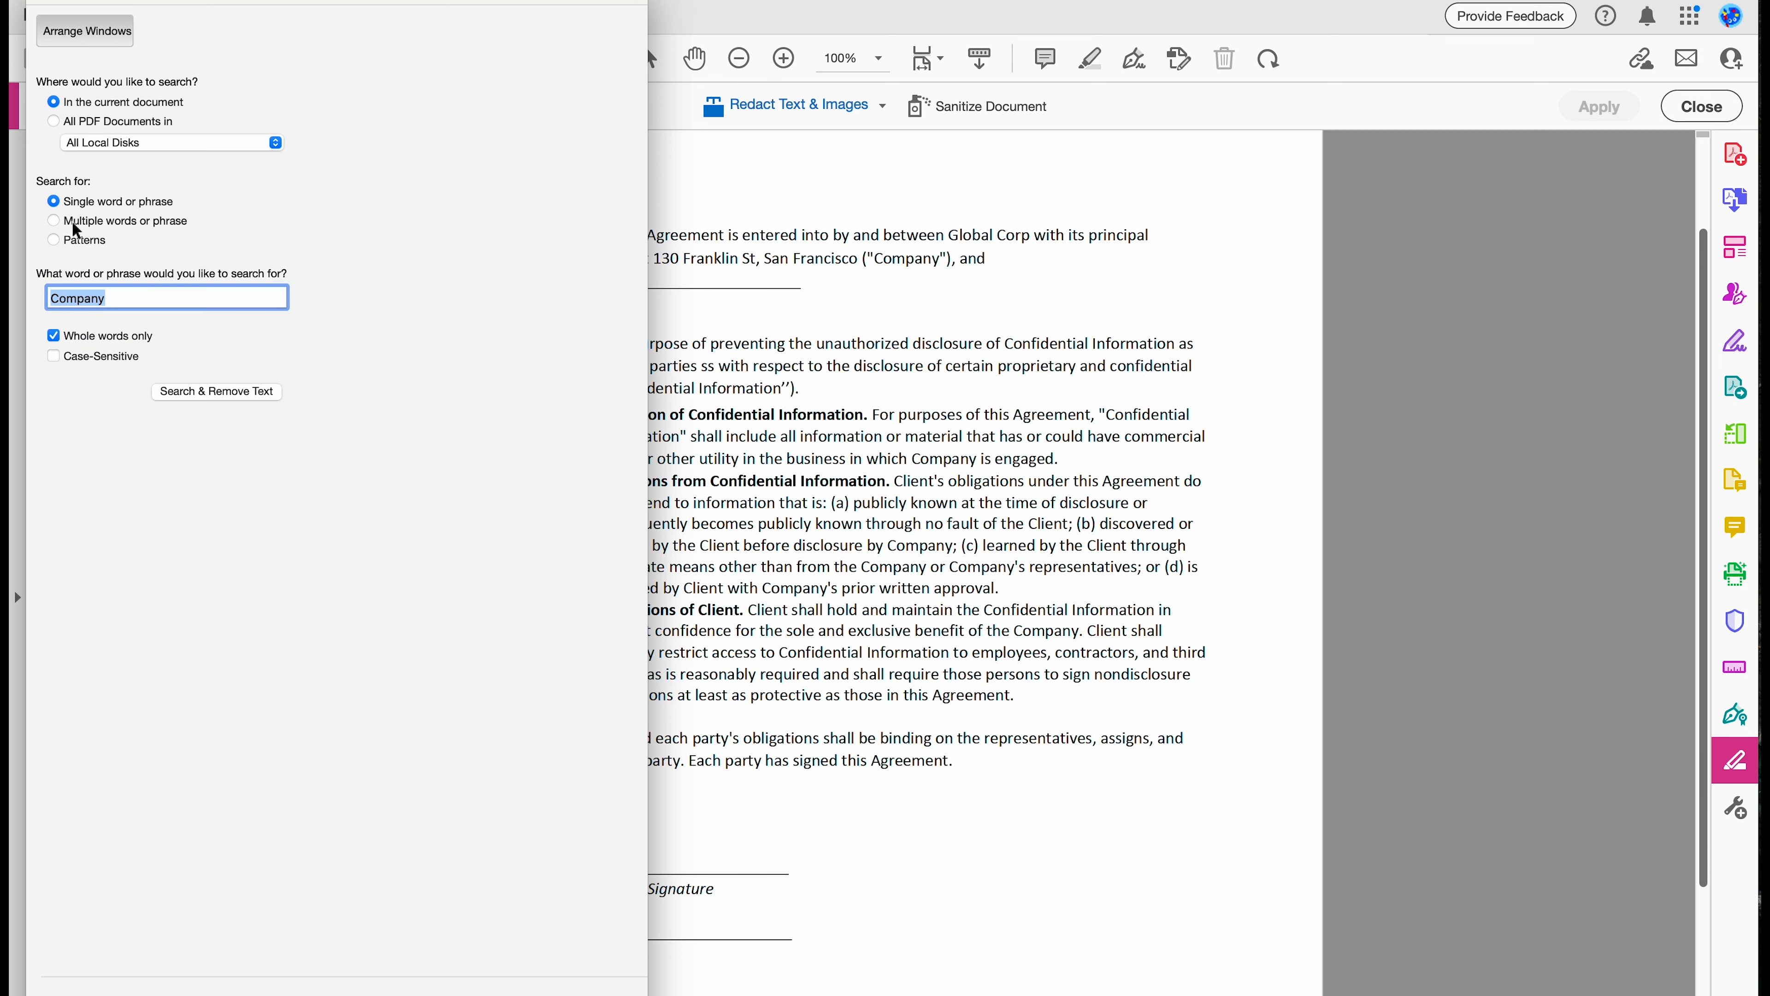
click(55, 221)
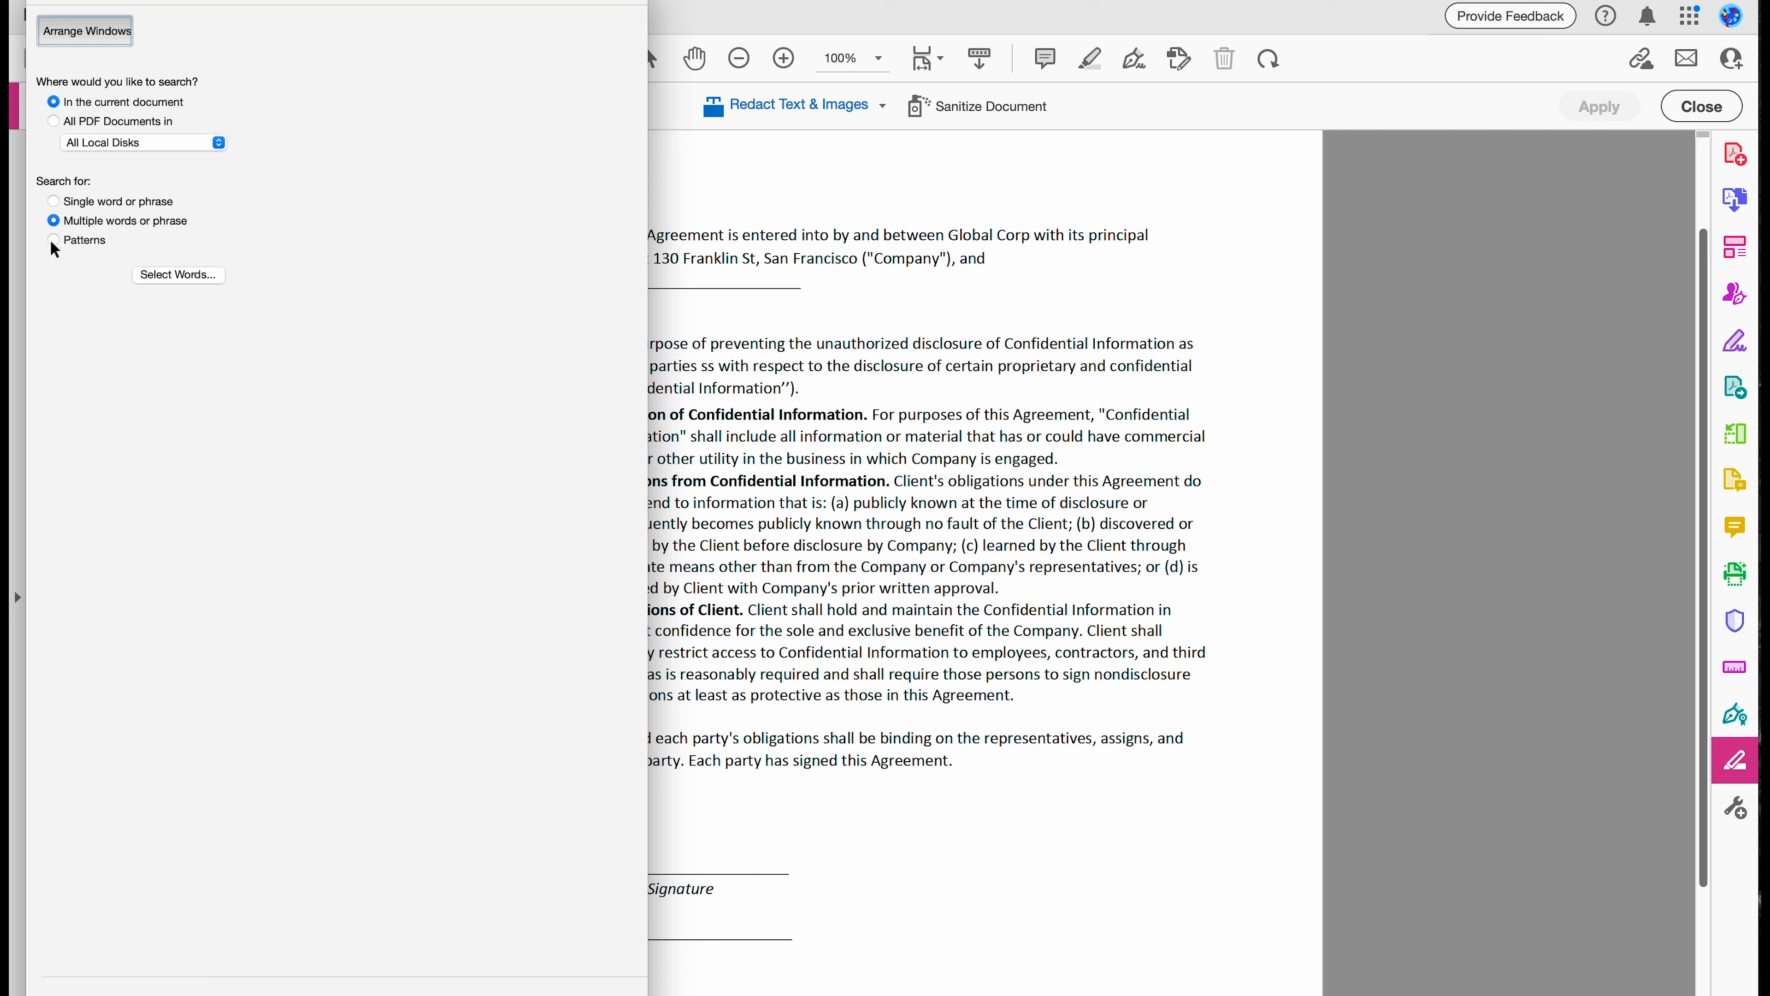
click(53, 240)
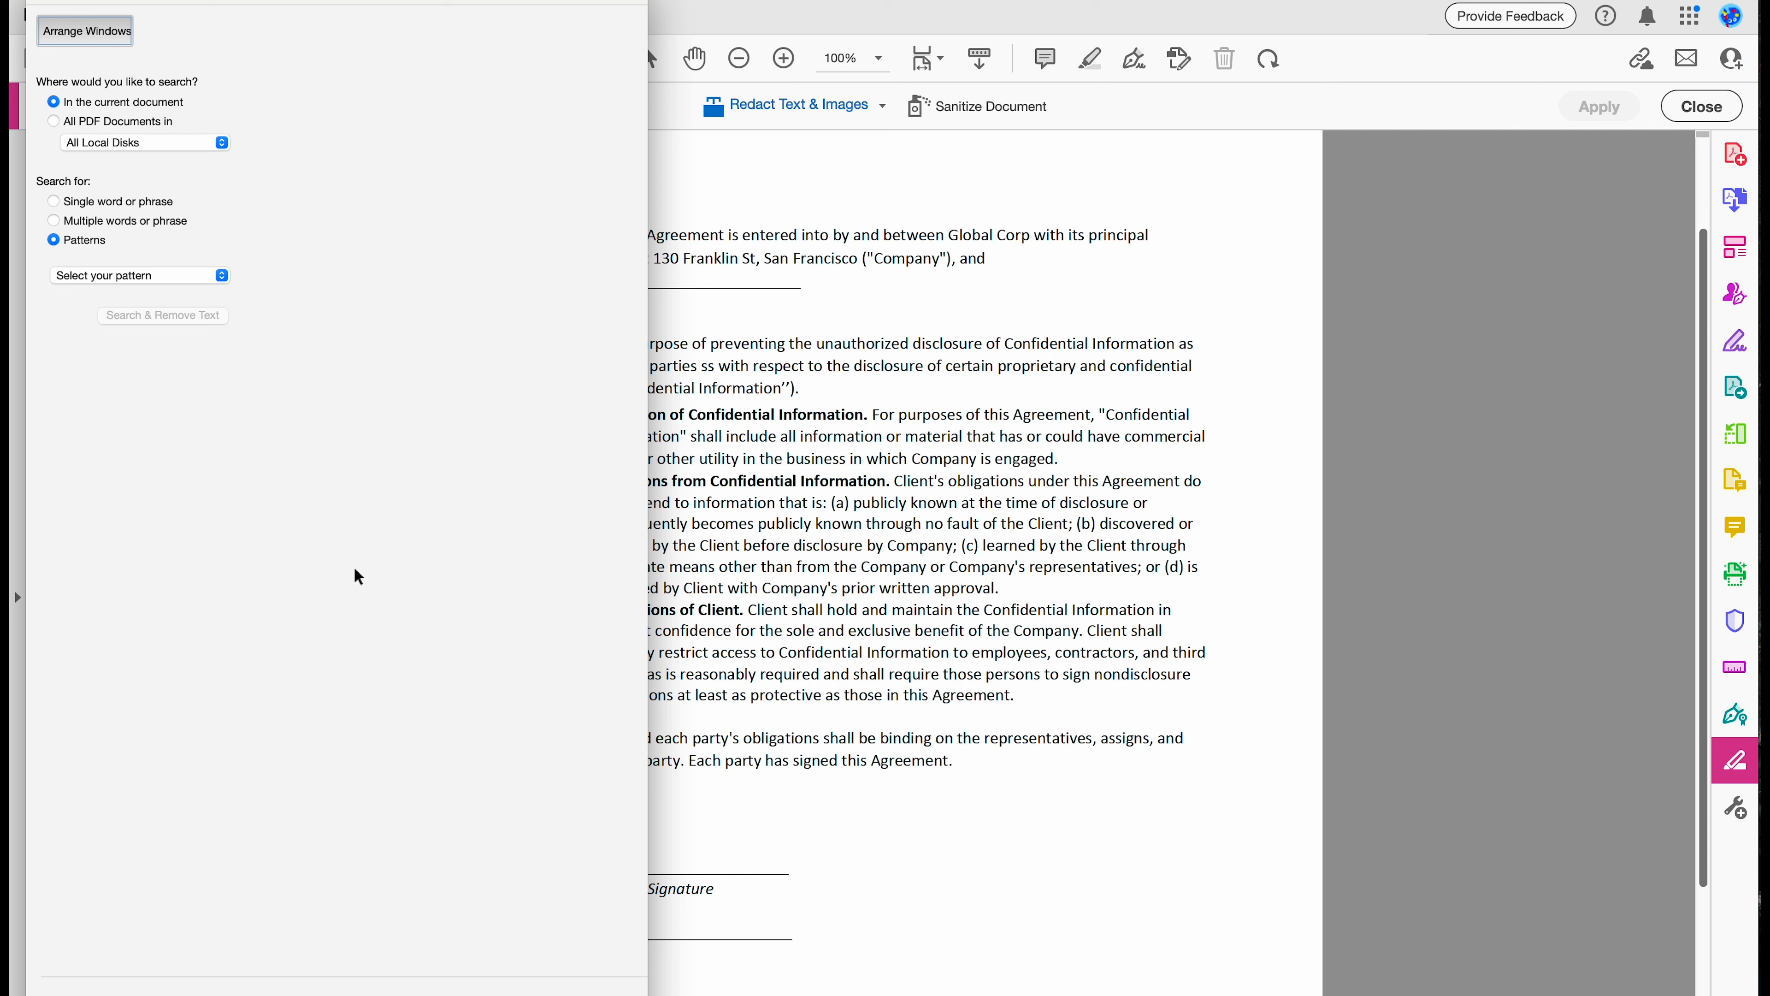
click(54, 204)
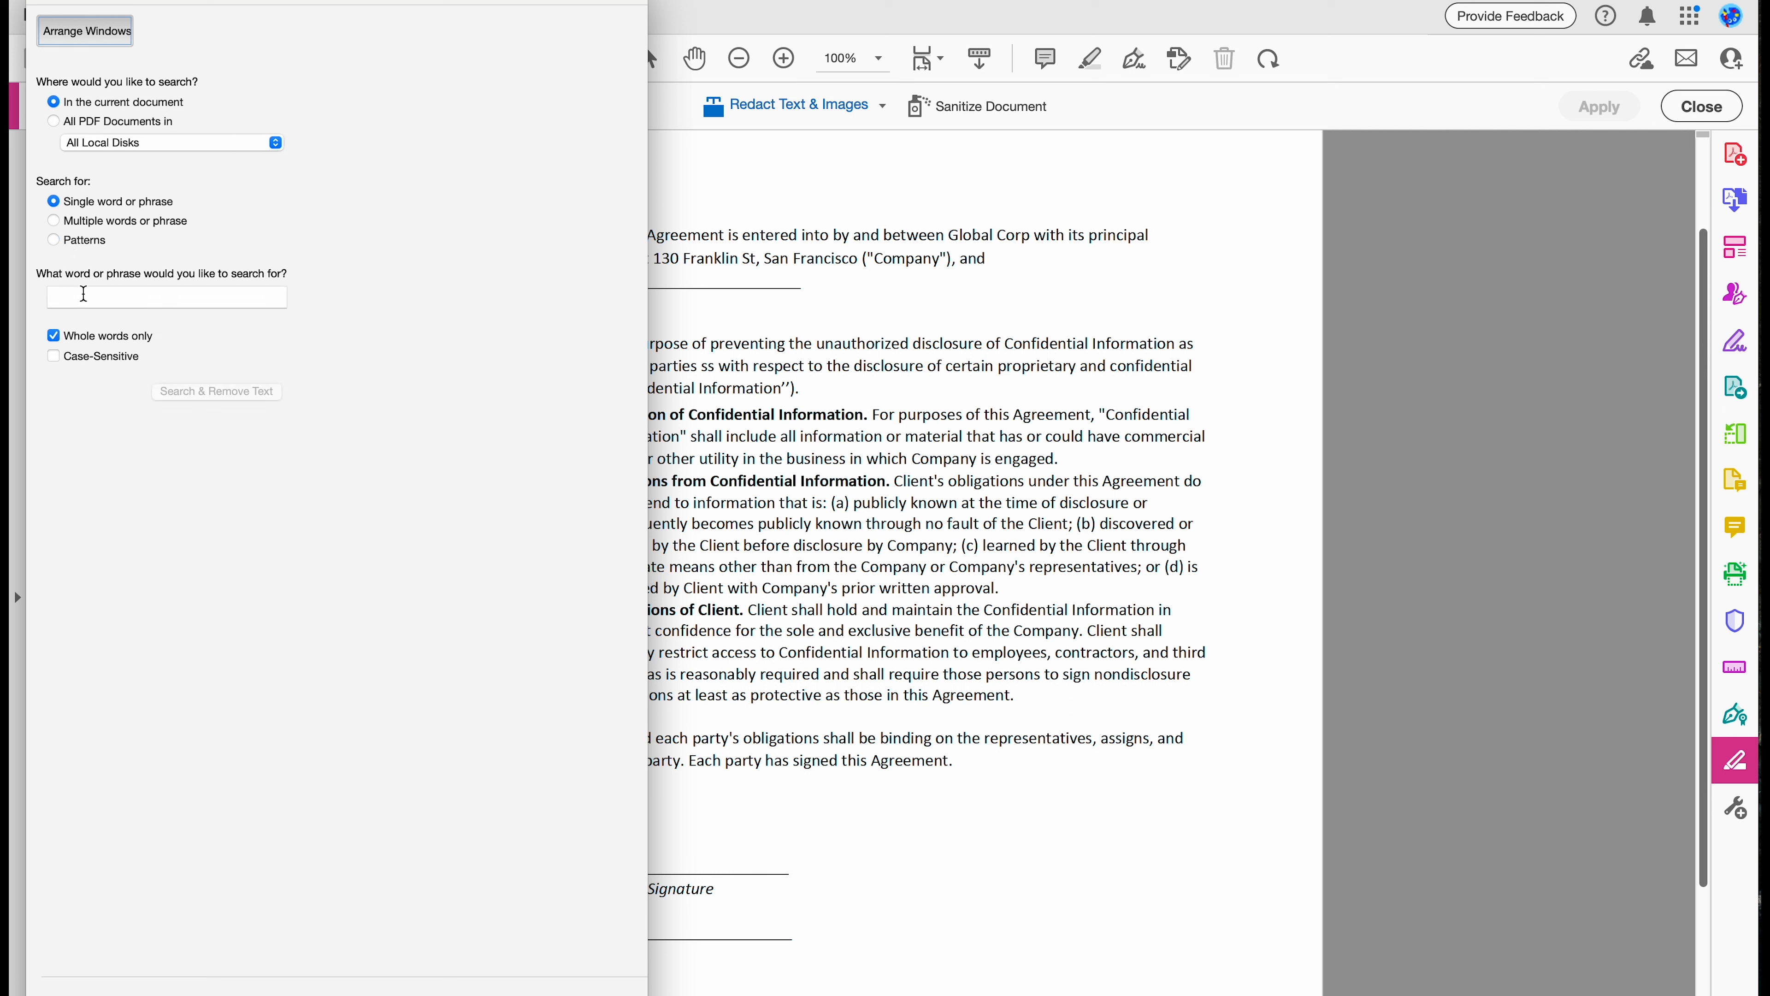
- Search the current document for the single word "Company", matching whole words only, as text to remove
click(88, 296)
text(Company)
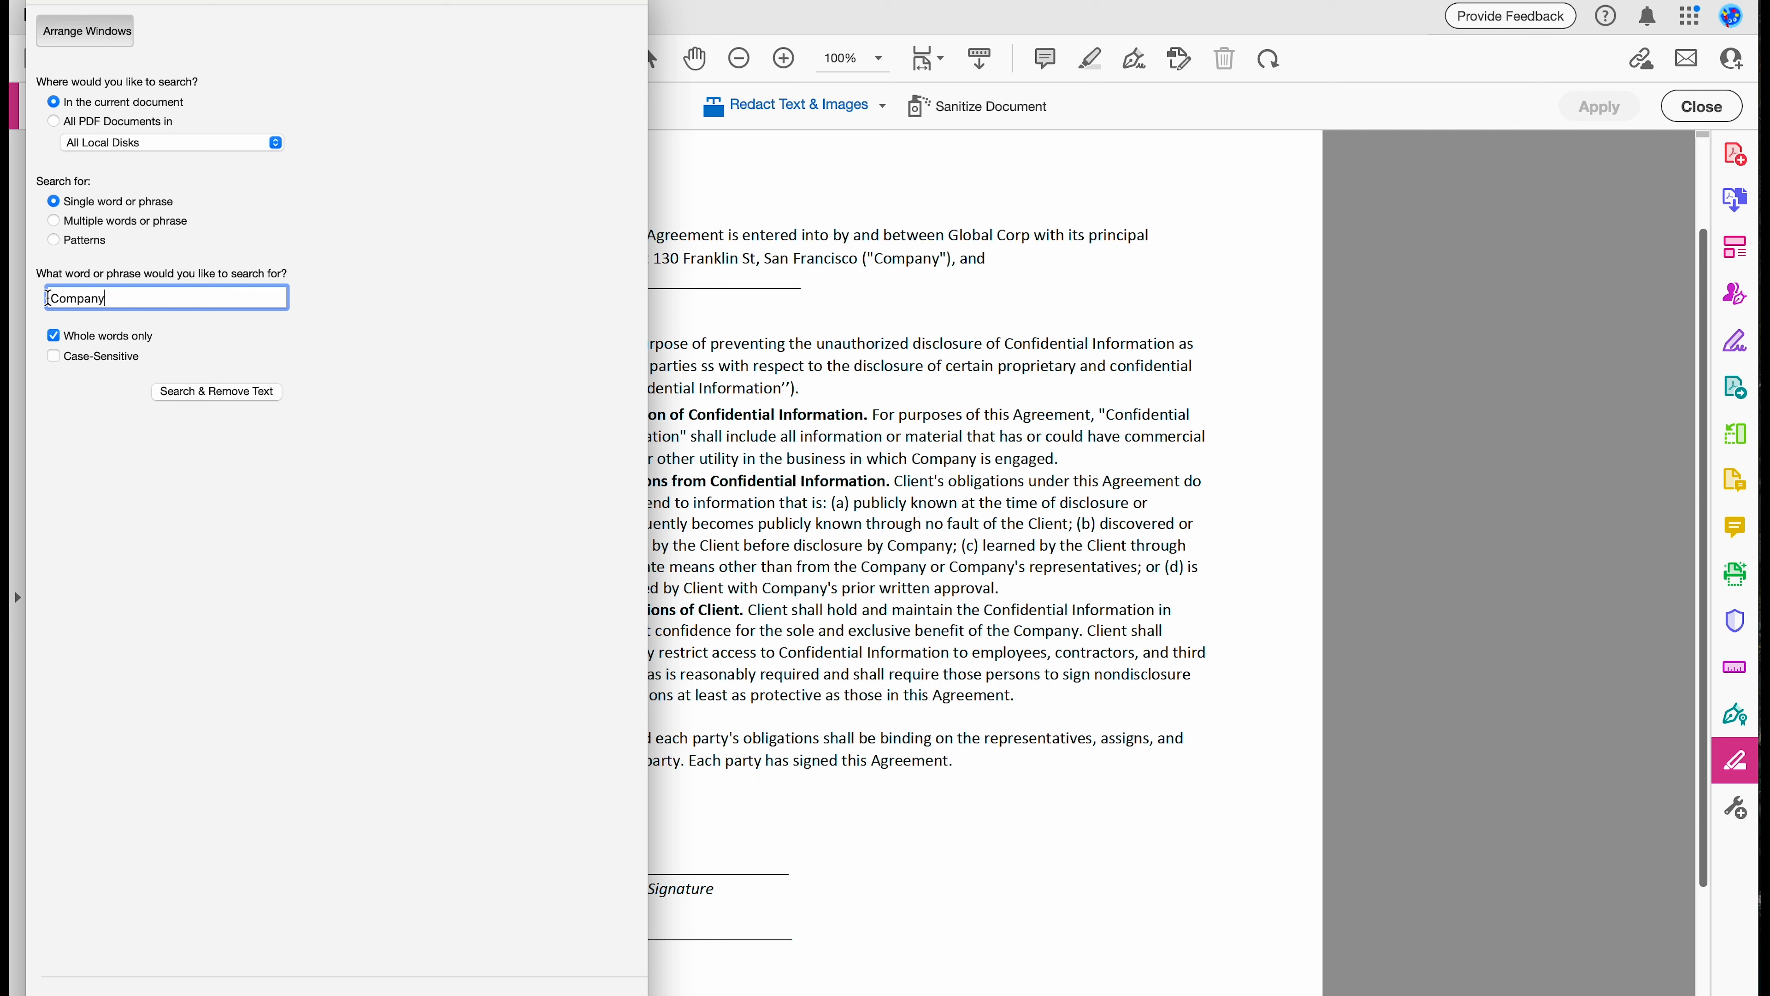
click(206, 393)
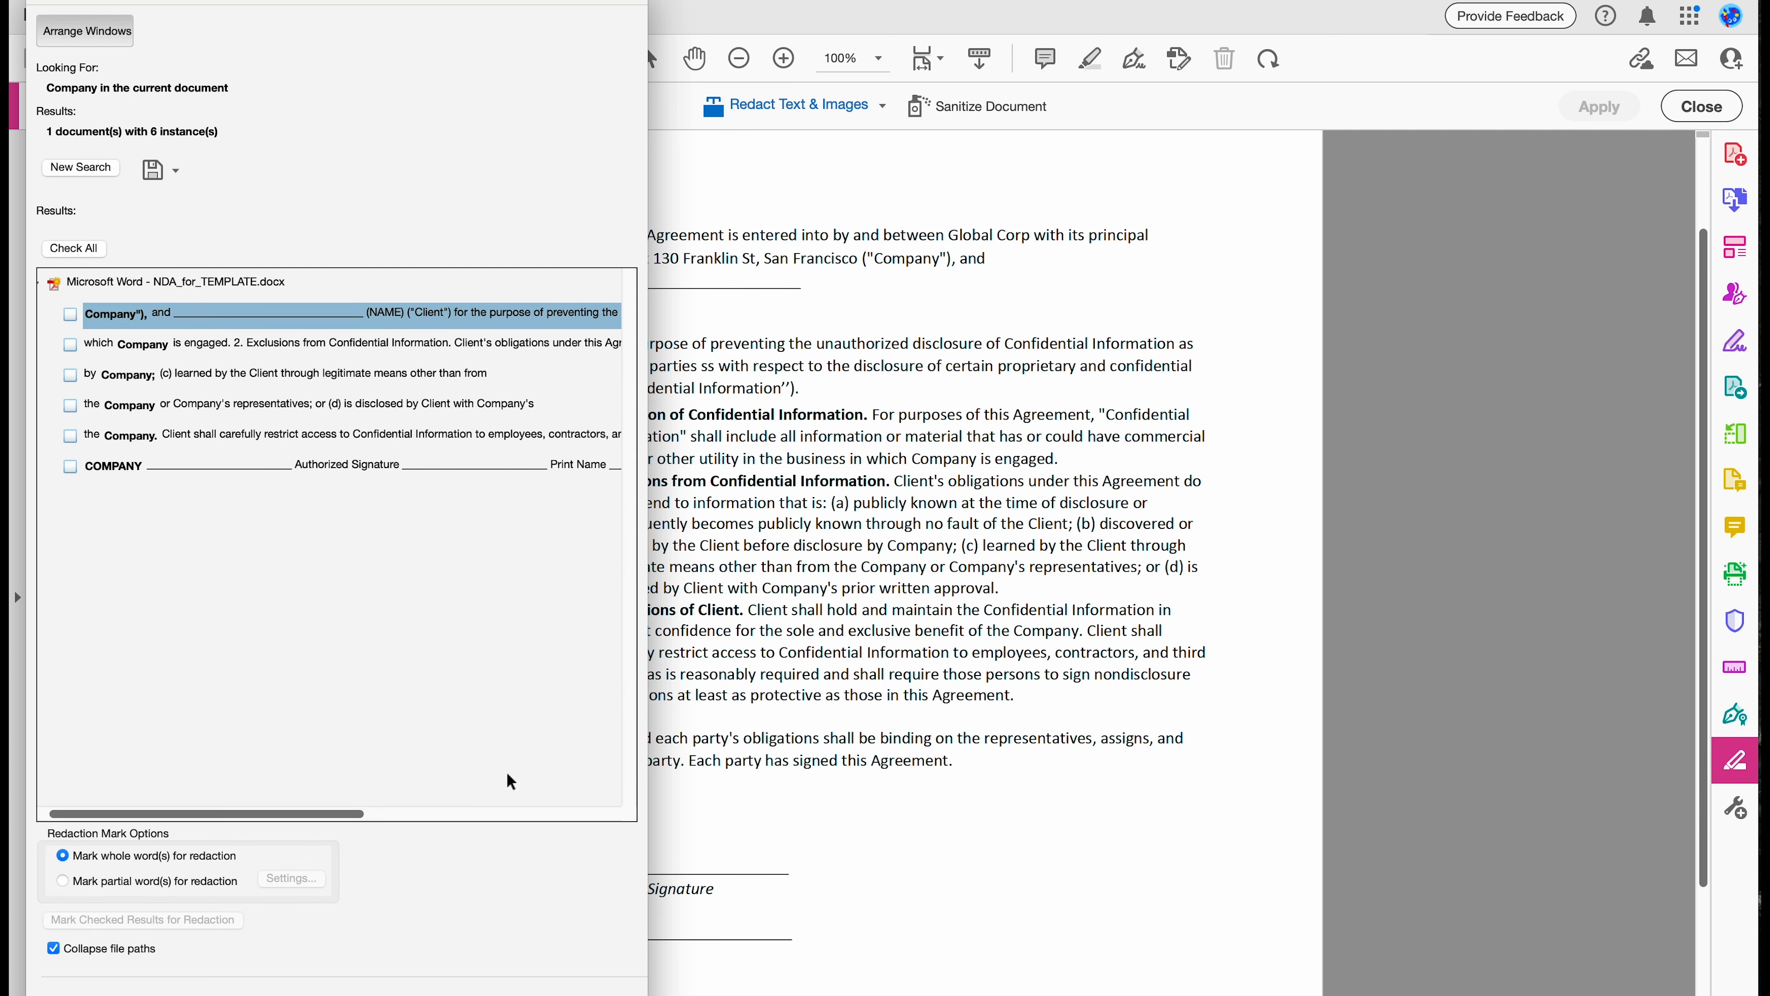
- Mark the first, third and fifth "Company" search results for redaction as whole words
click(70, 314)
click(69, 375)
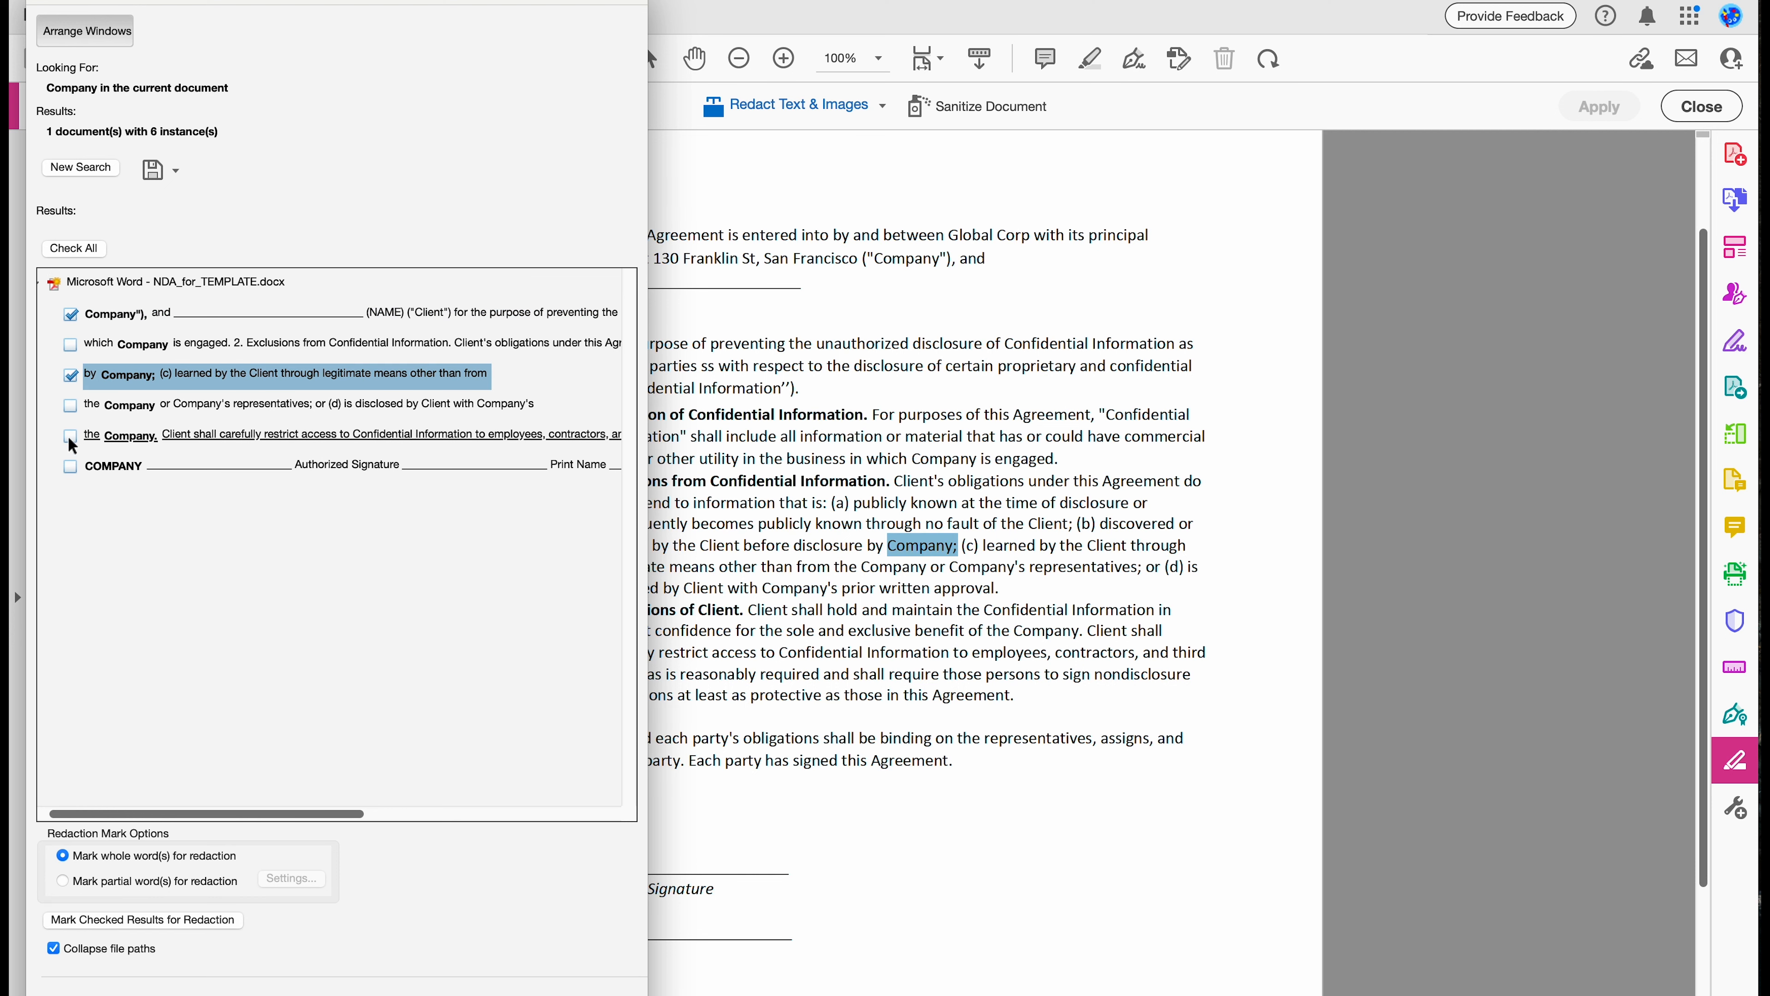
click(70, 436)
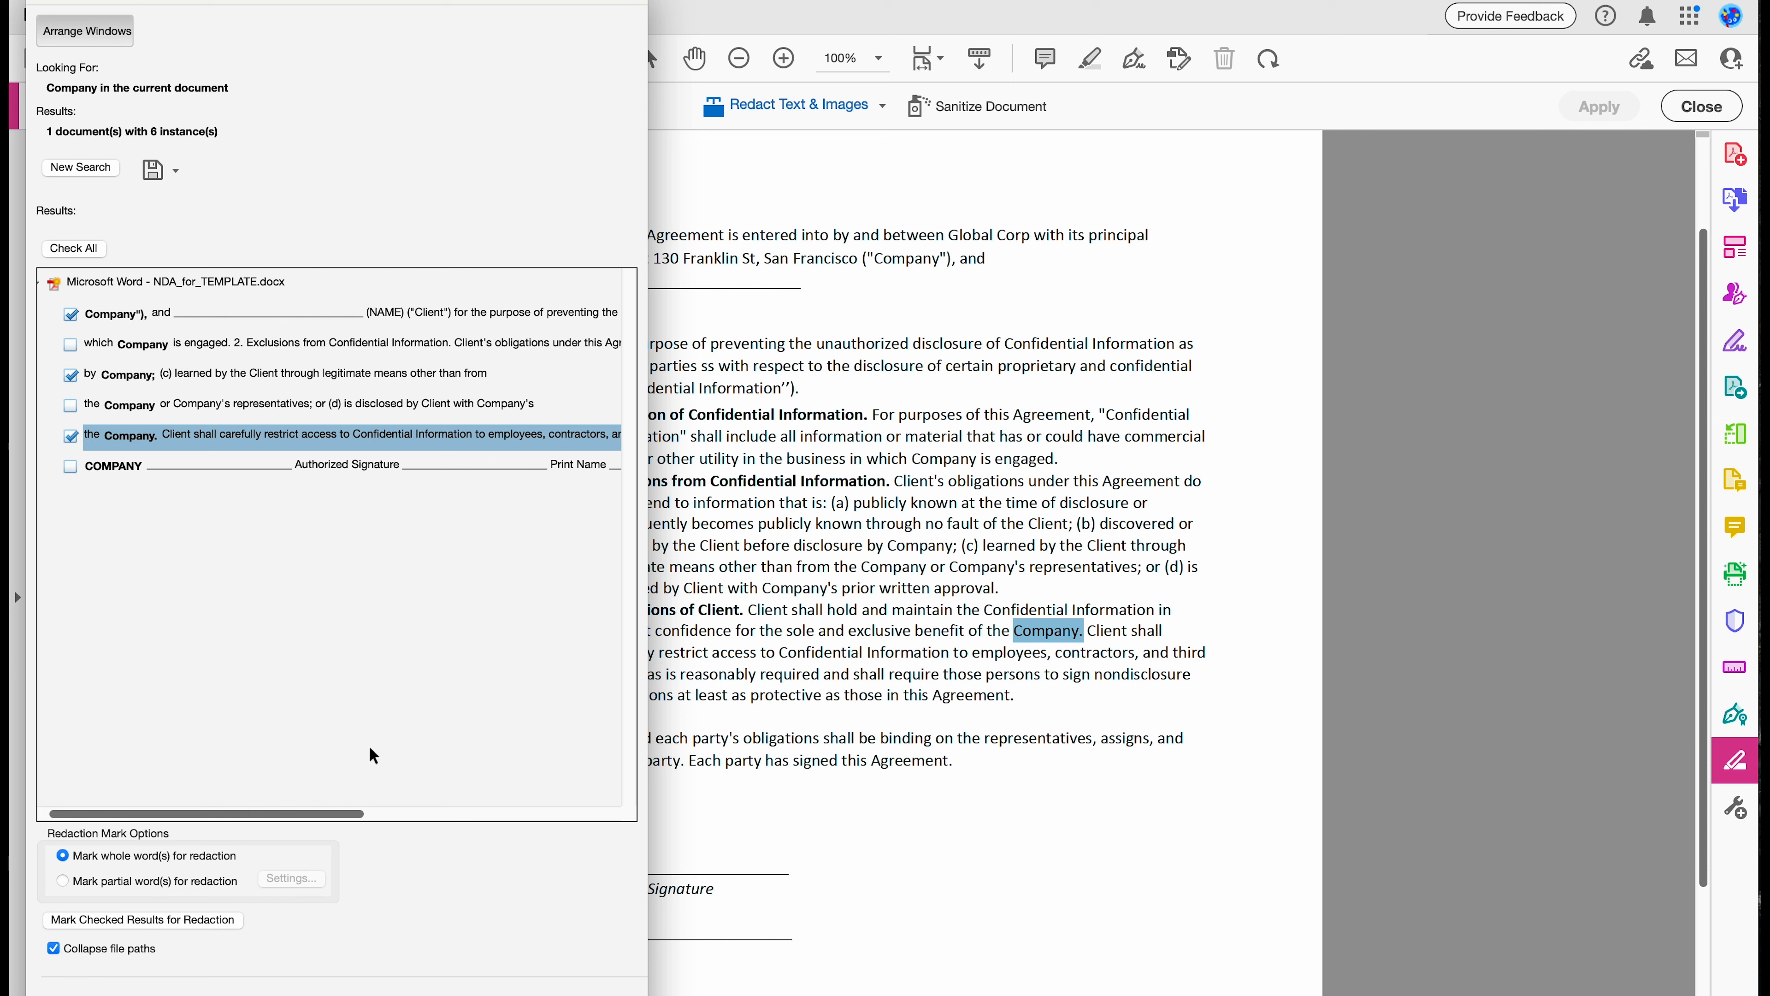
scroll(360, 620, right, 2)
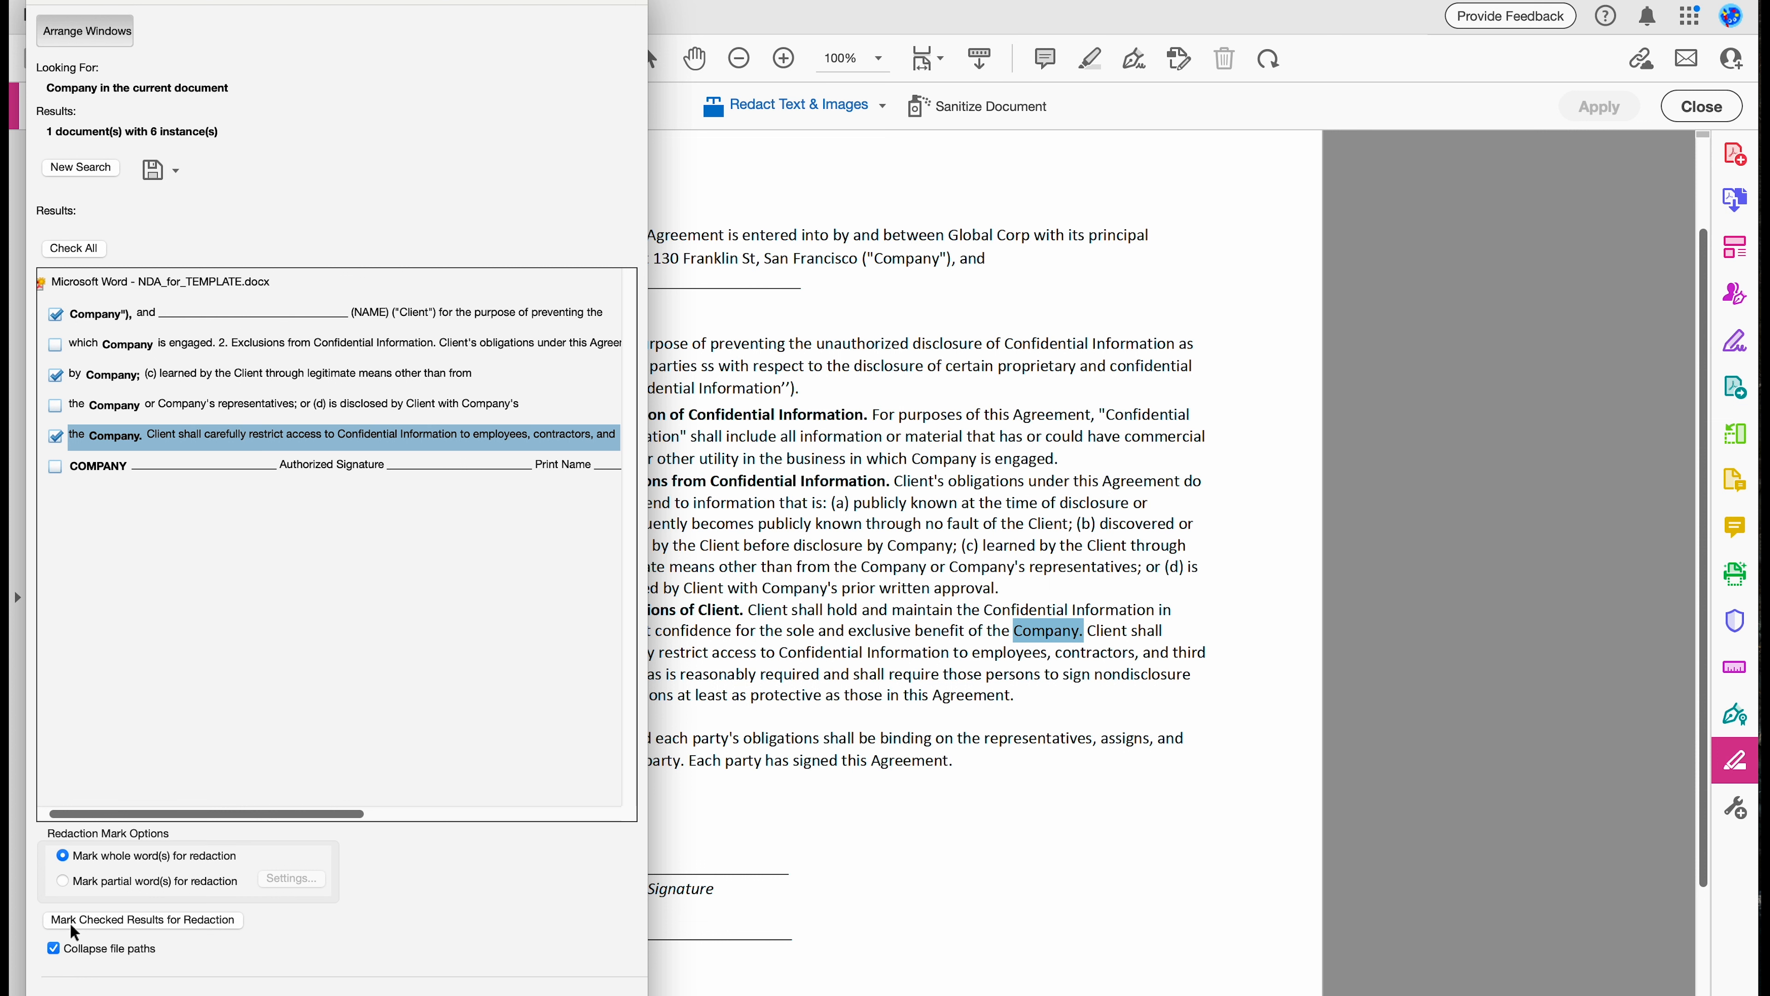
click(171, 922)
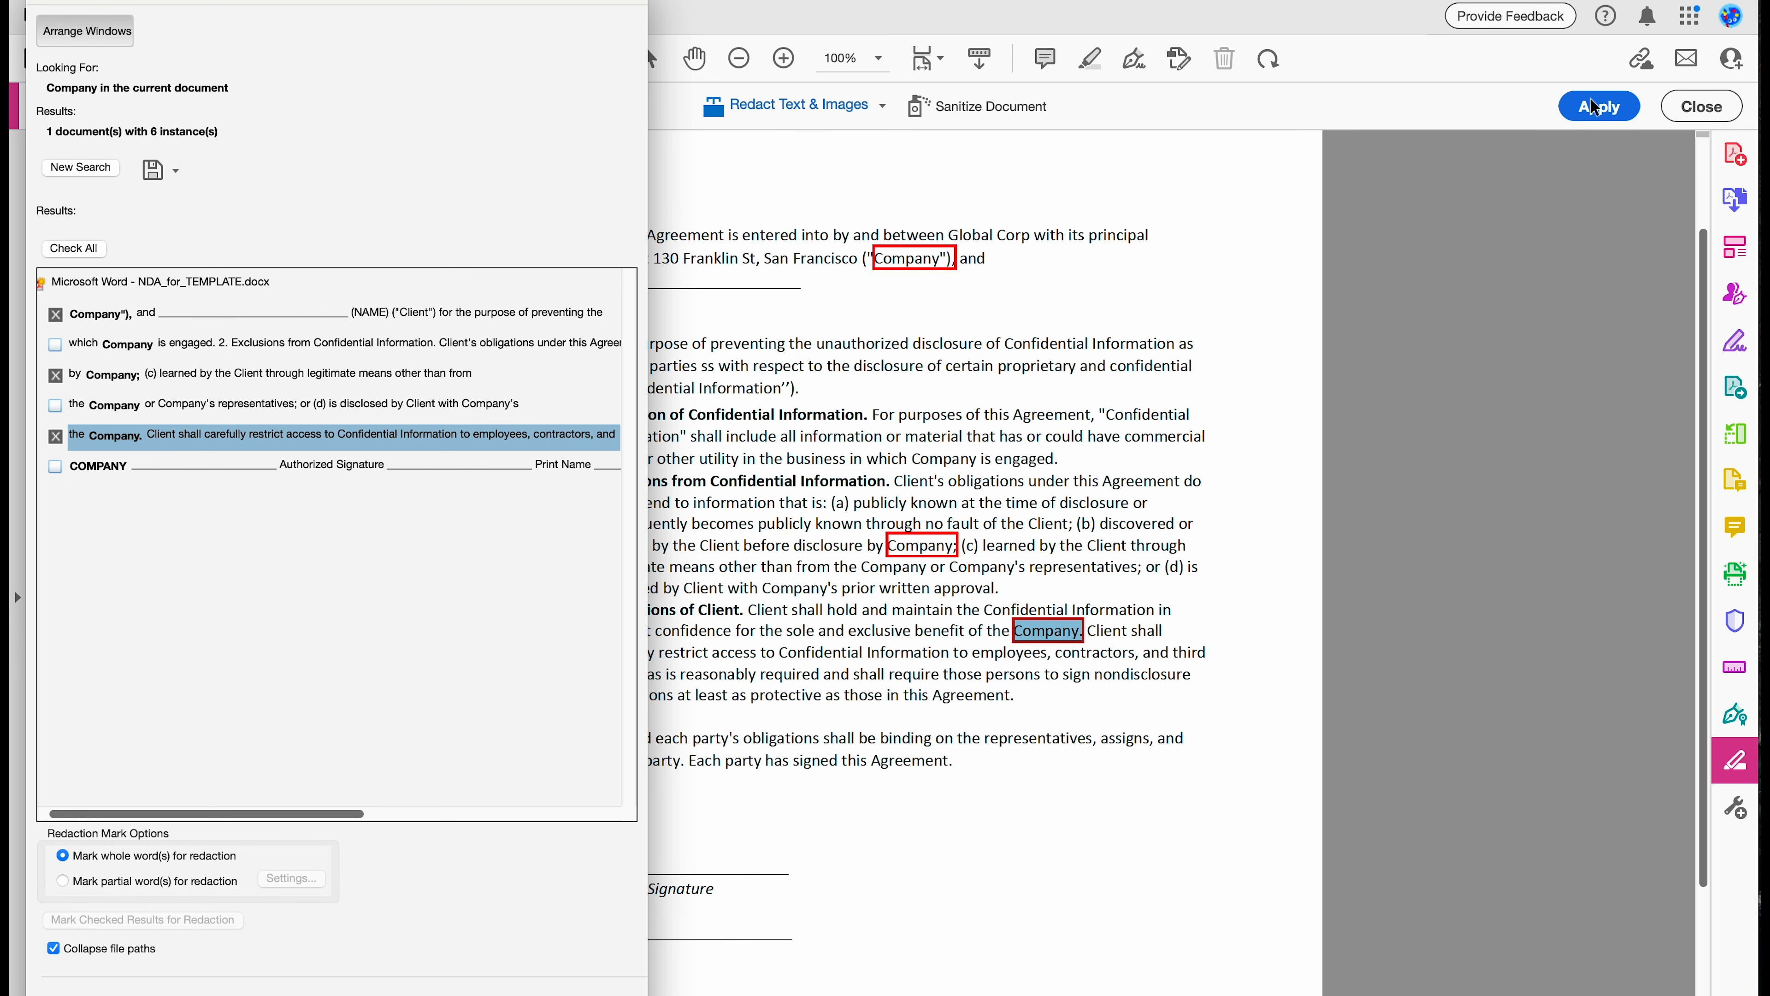
- Apply the "Company" redactions without sanitizing and save the PDF as "NDA_for_TEMPLATE _Redacted" in the Documents folder
click(1598, 115)
click(1028, 664)
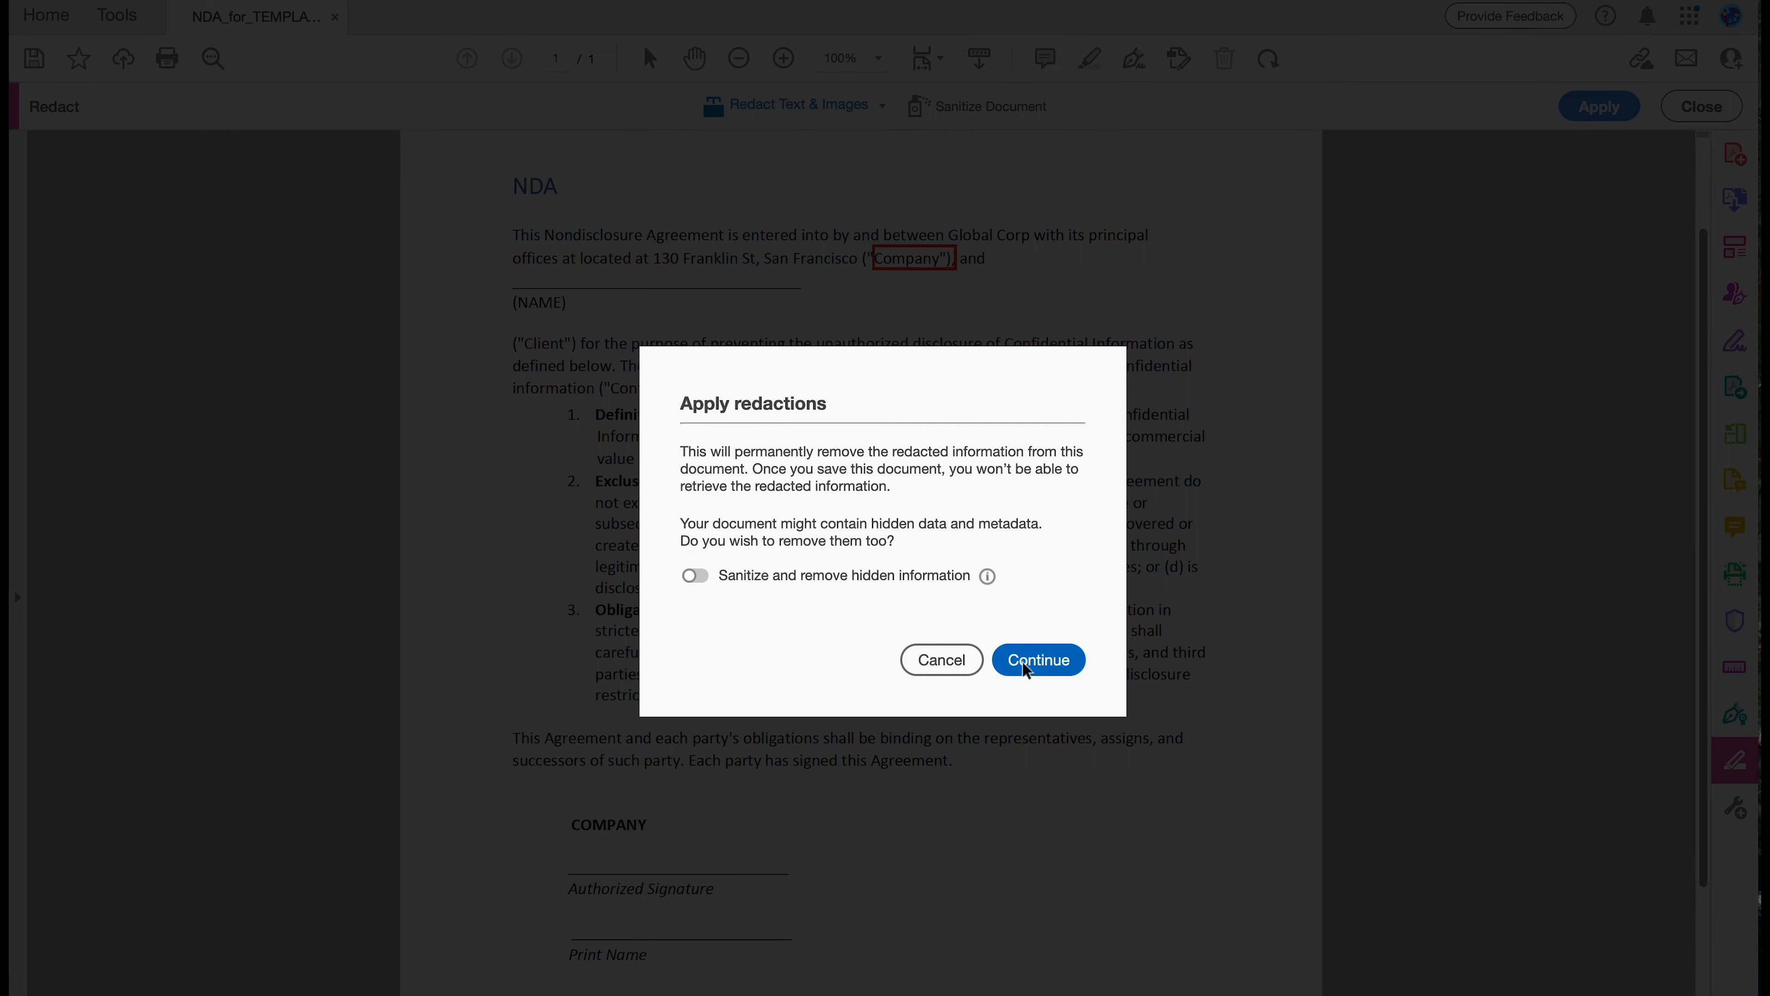
click(986, 686)
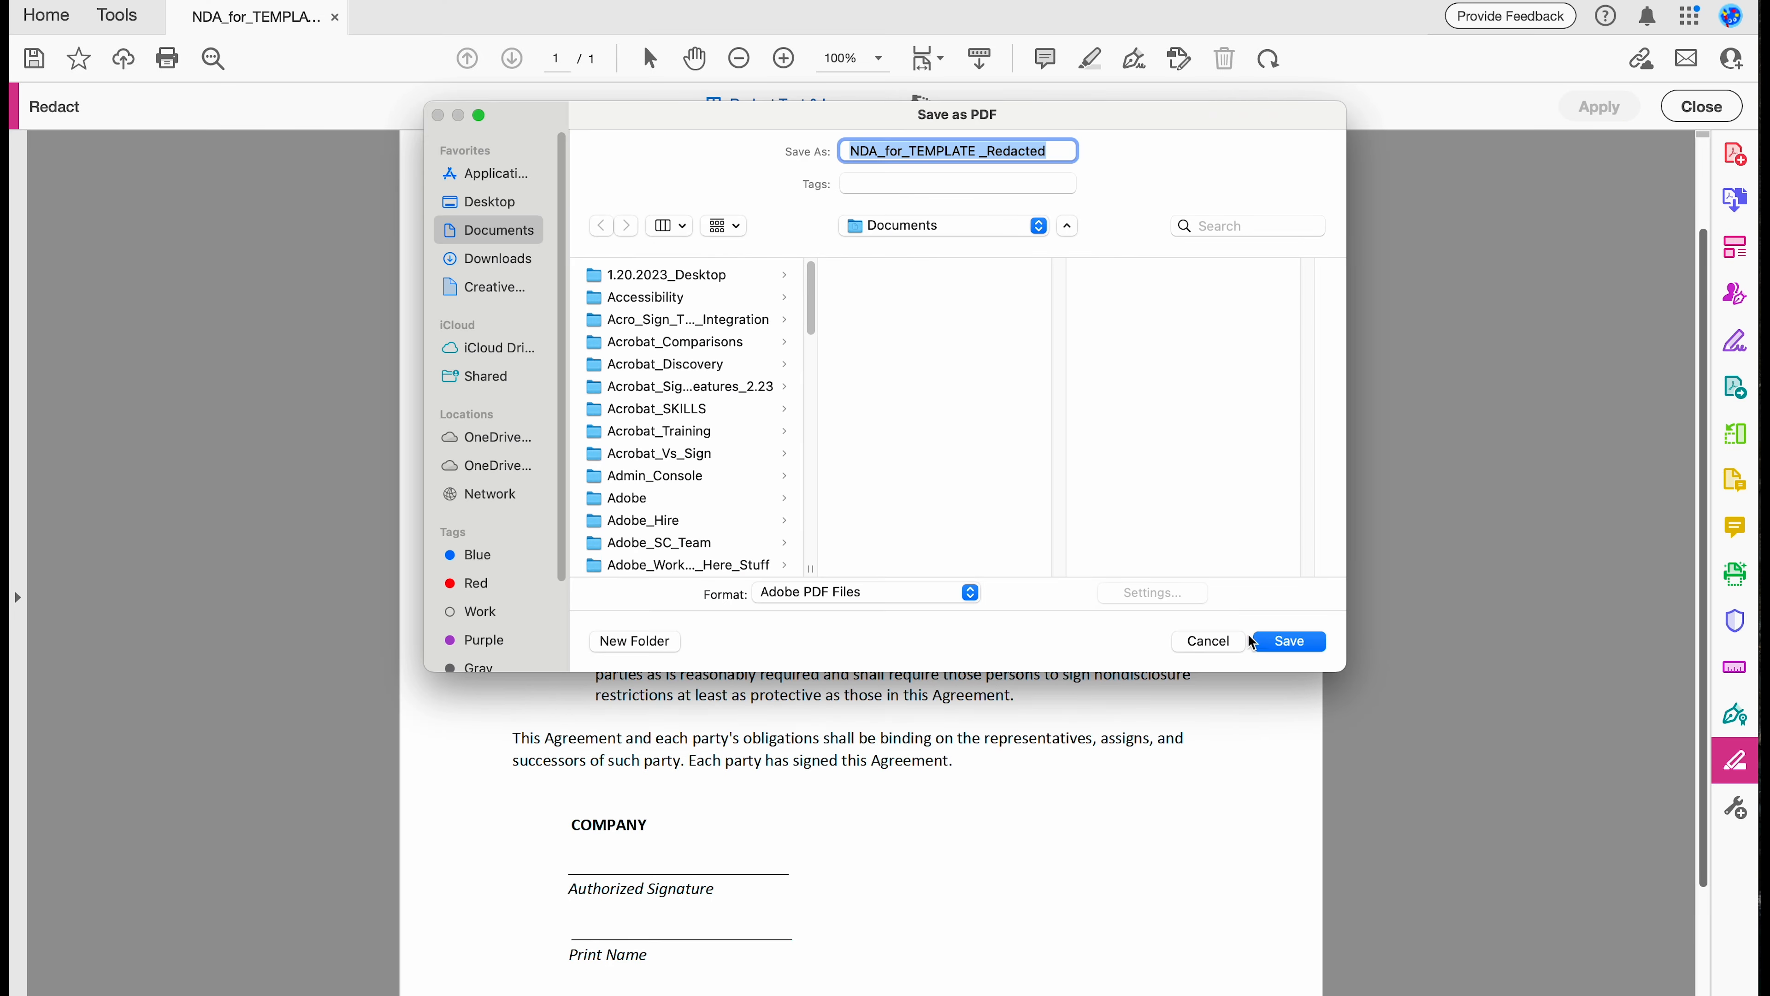
click(1288, 643)
click(930, 502)
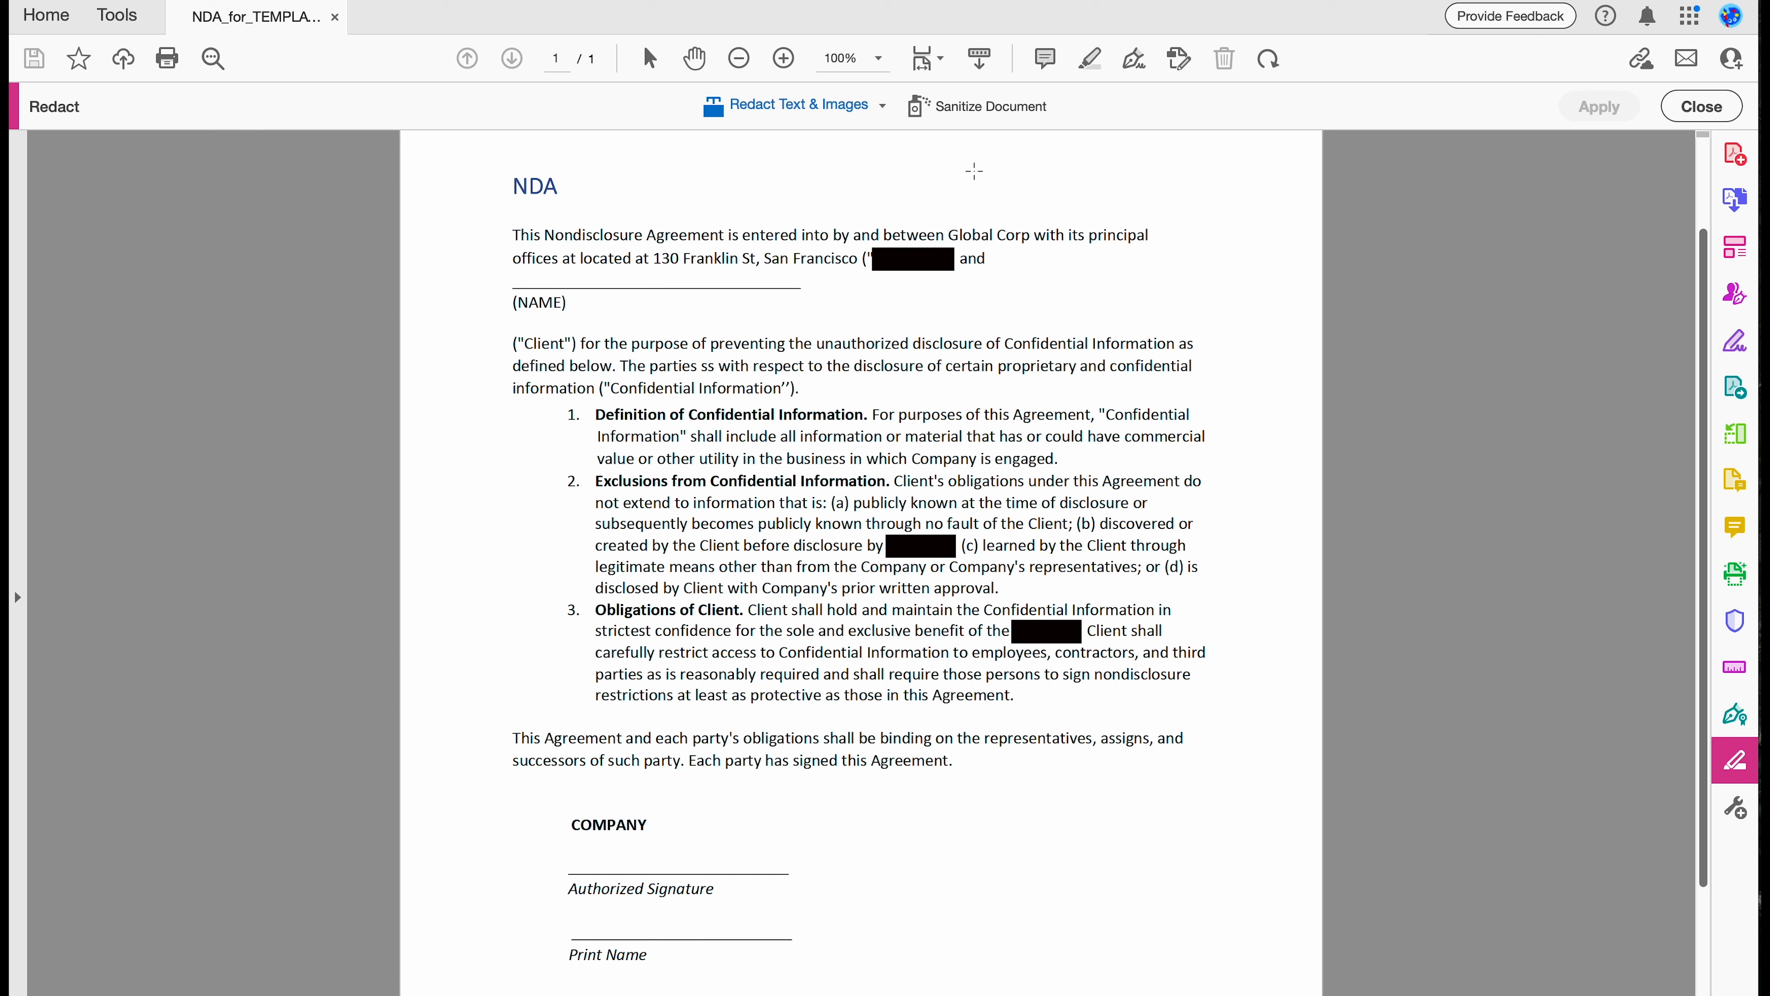
click(883, 107)
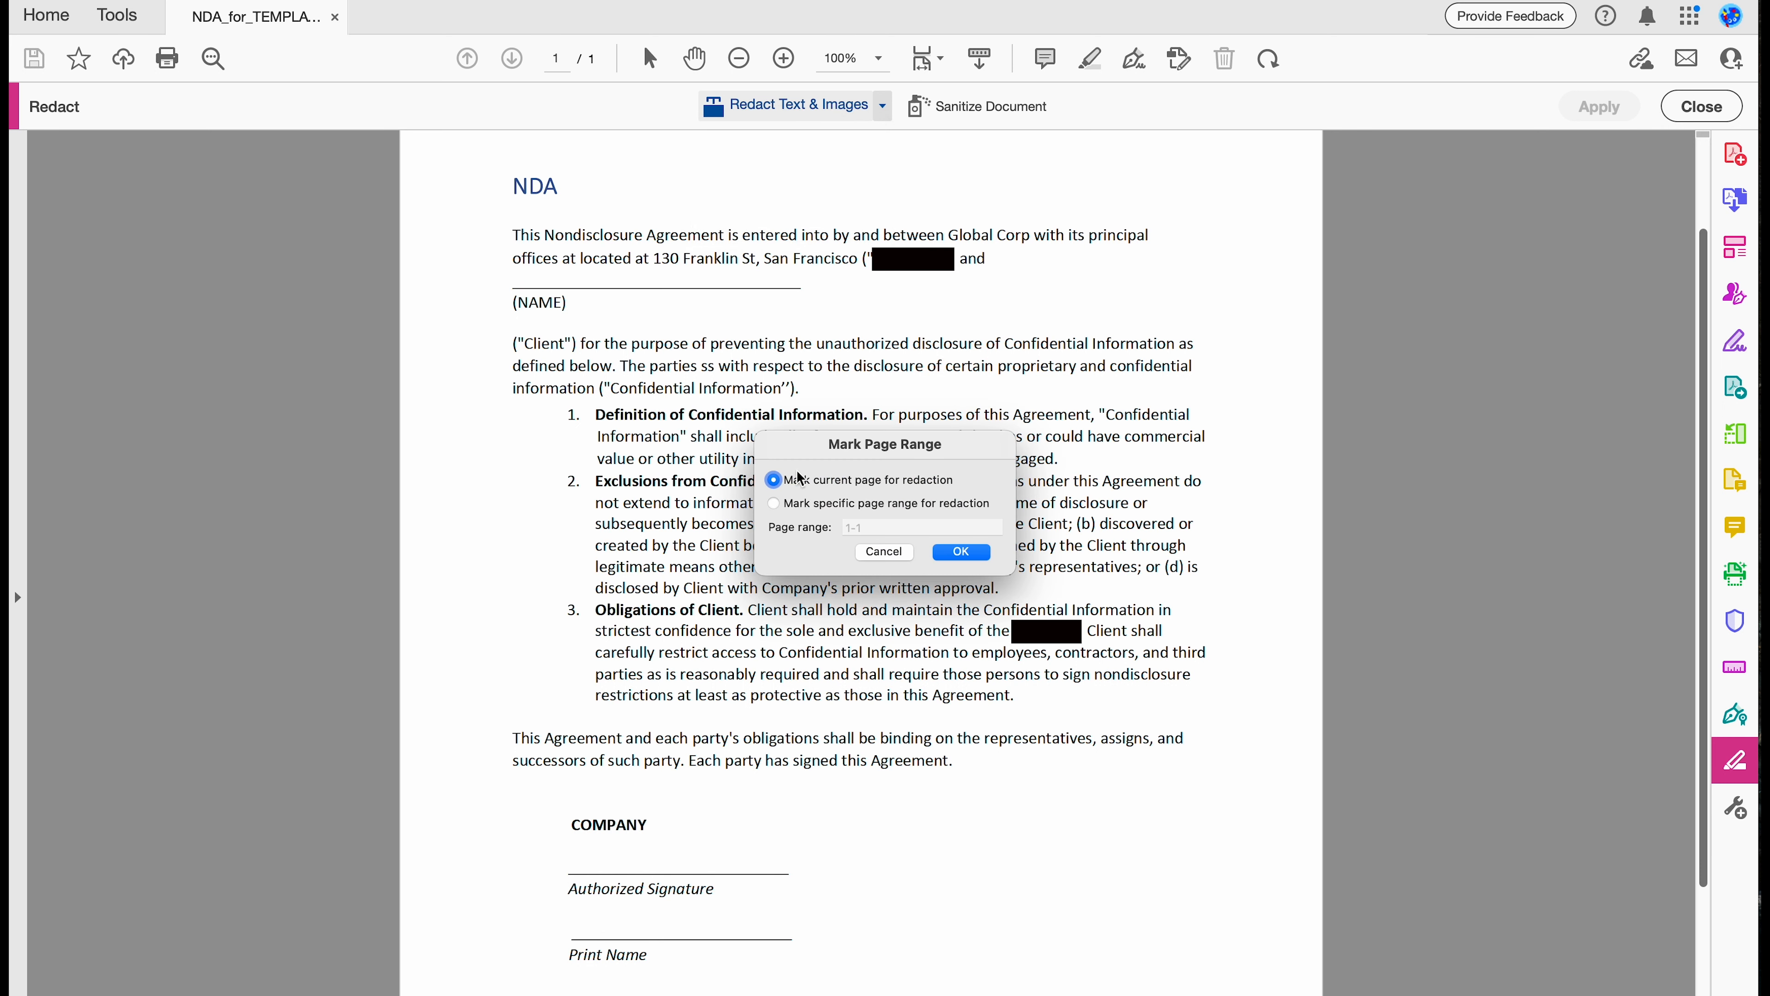
click(774, 503)
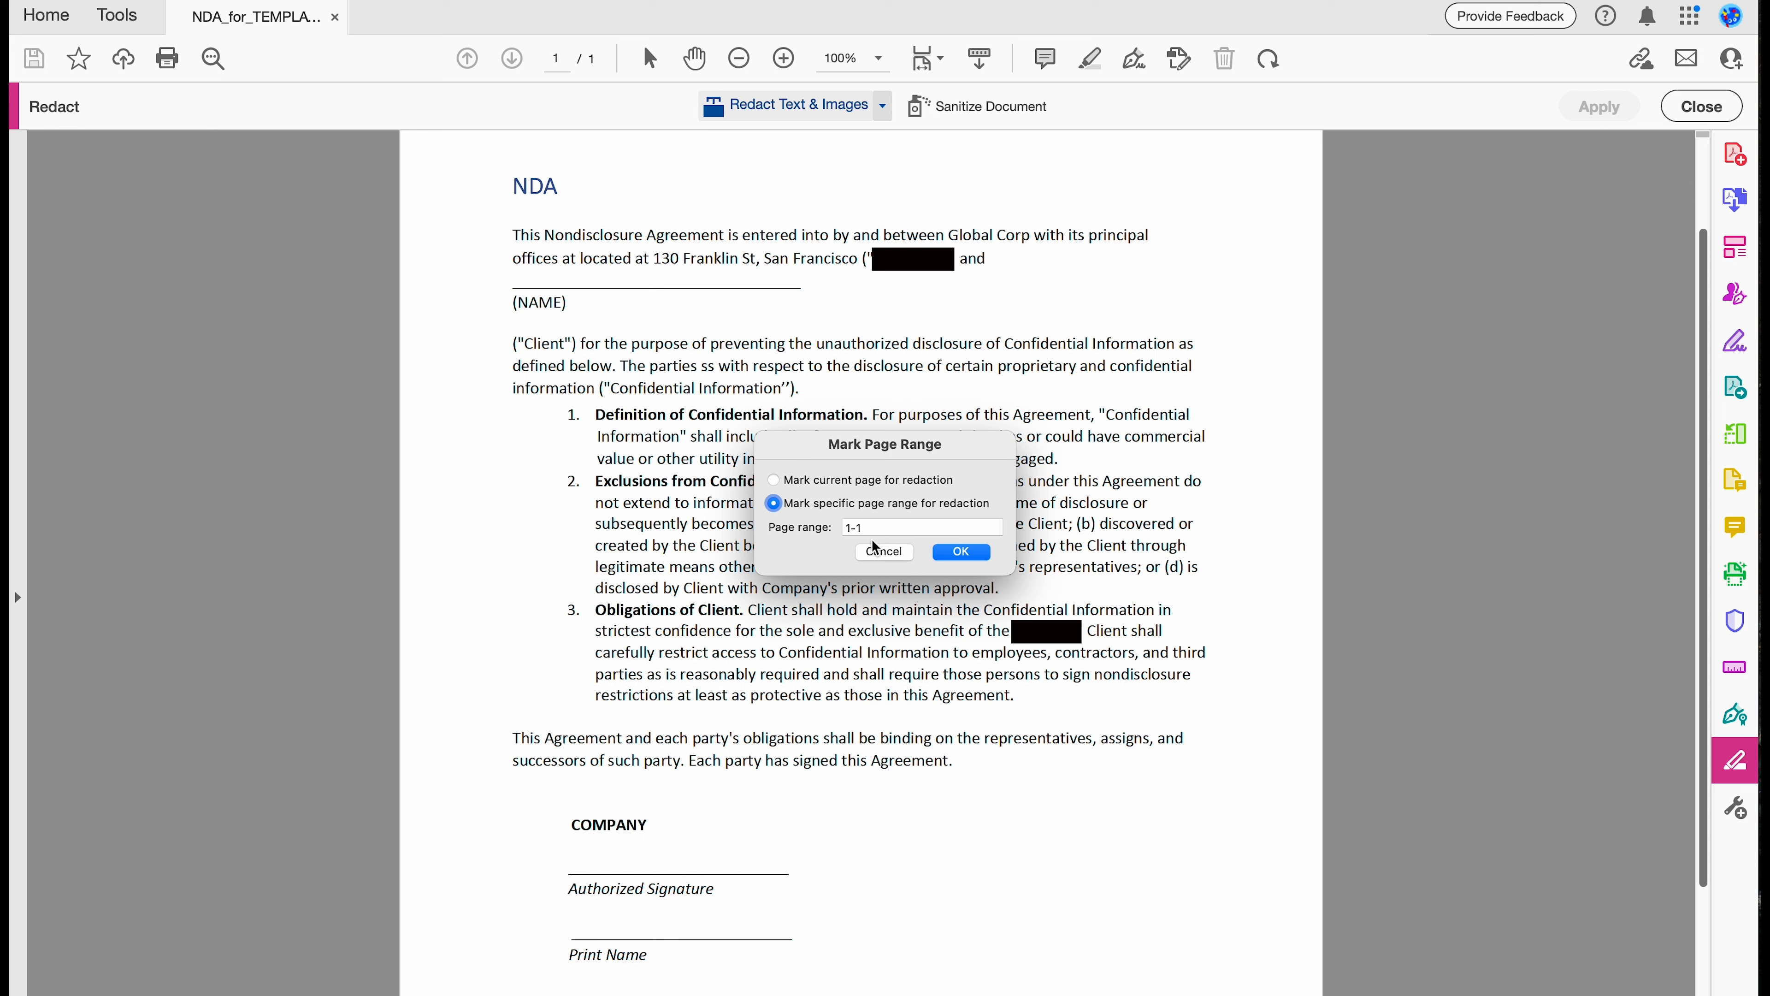
click(885, 555)
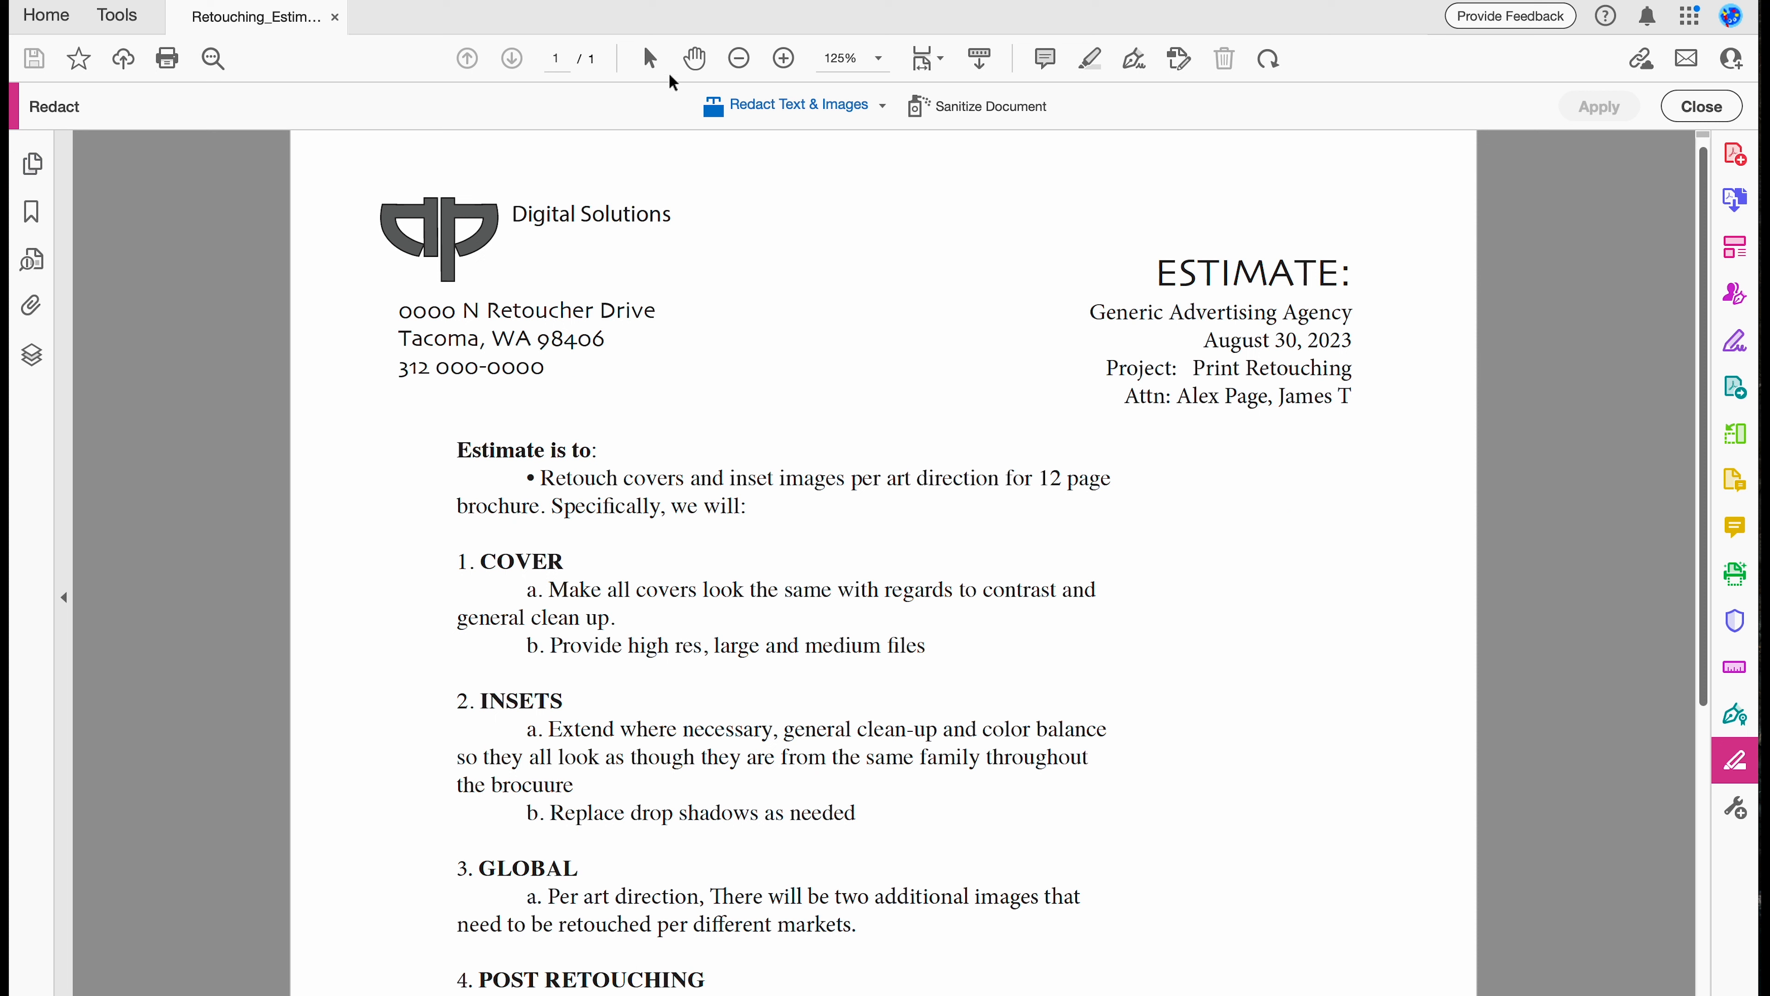
- Start sanitizing the retouching estimate with selective removal and list all hidden information categories
click(973, 111)
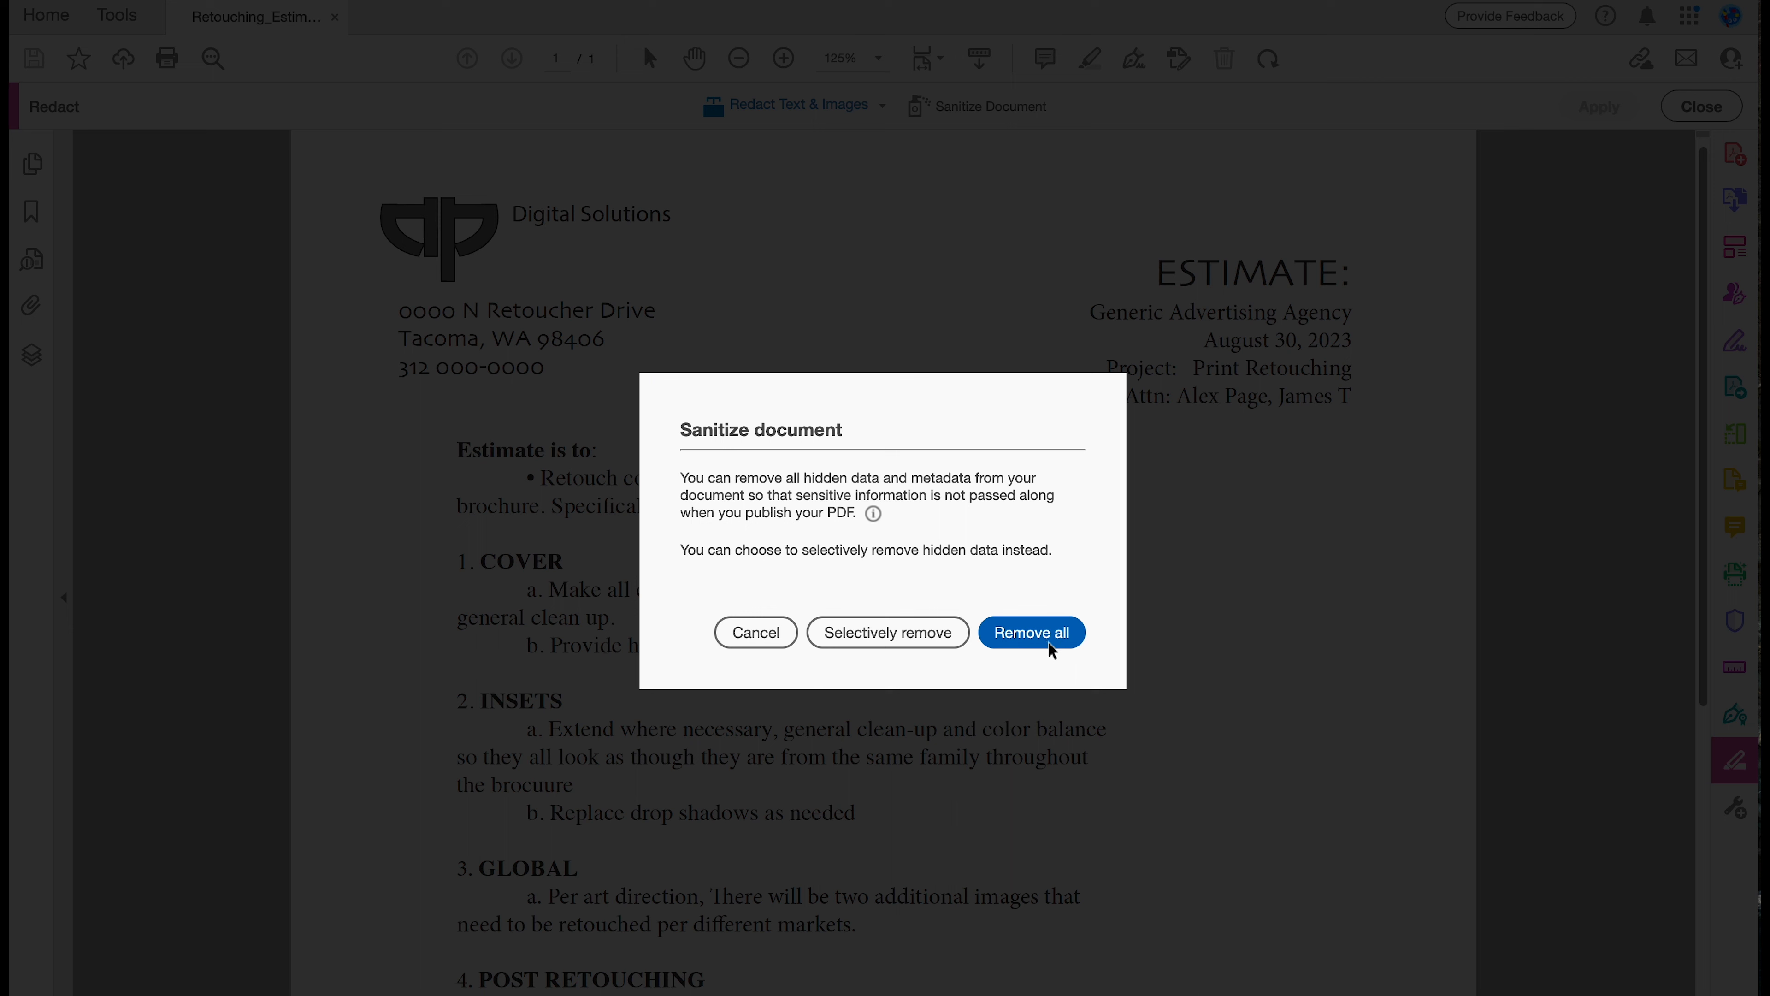
click(875, 631)
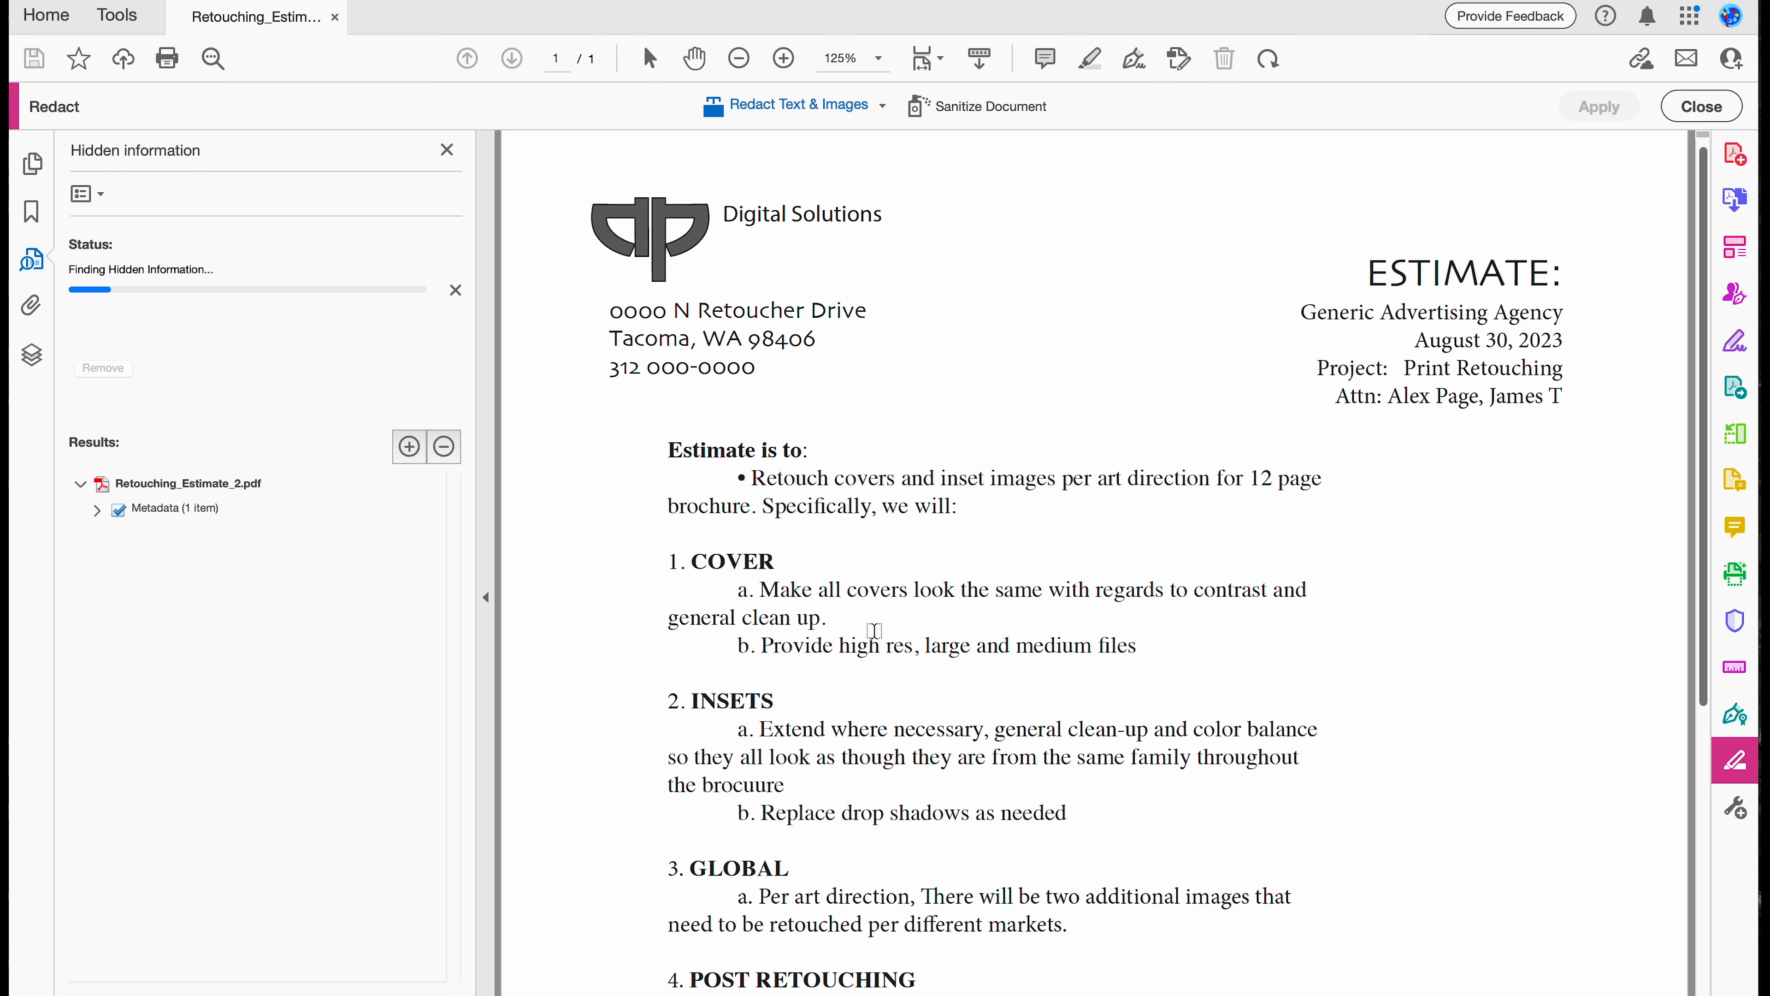
click(96, 195)
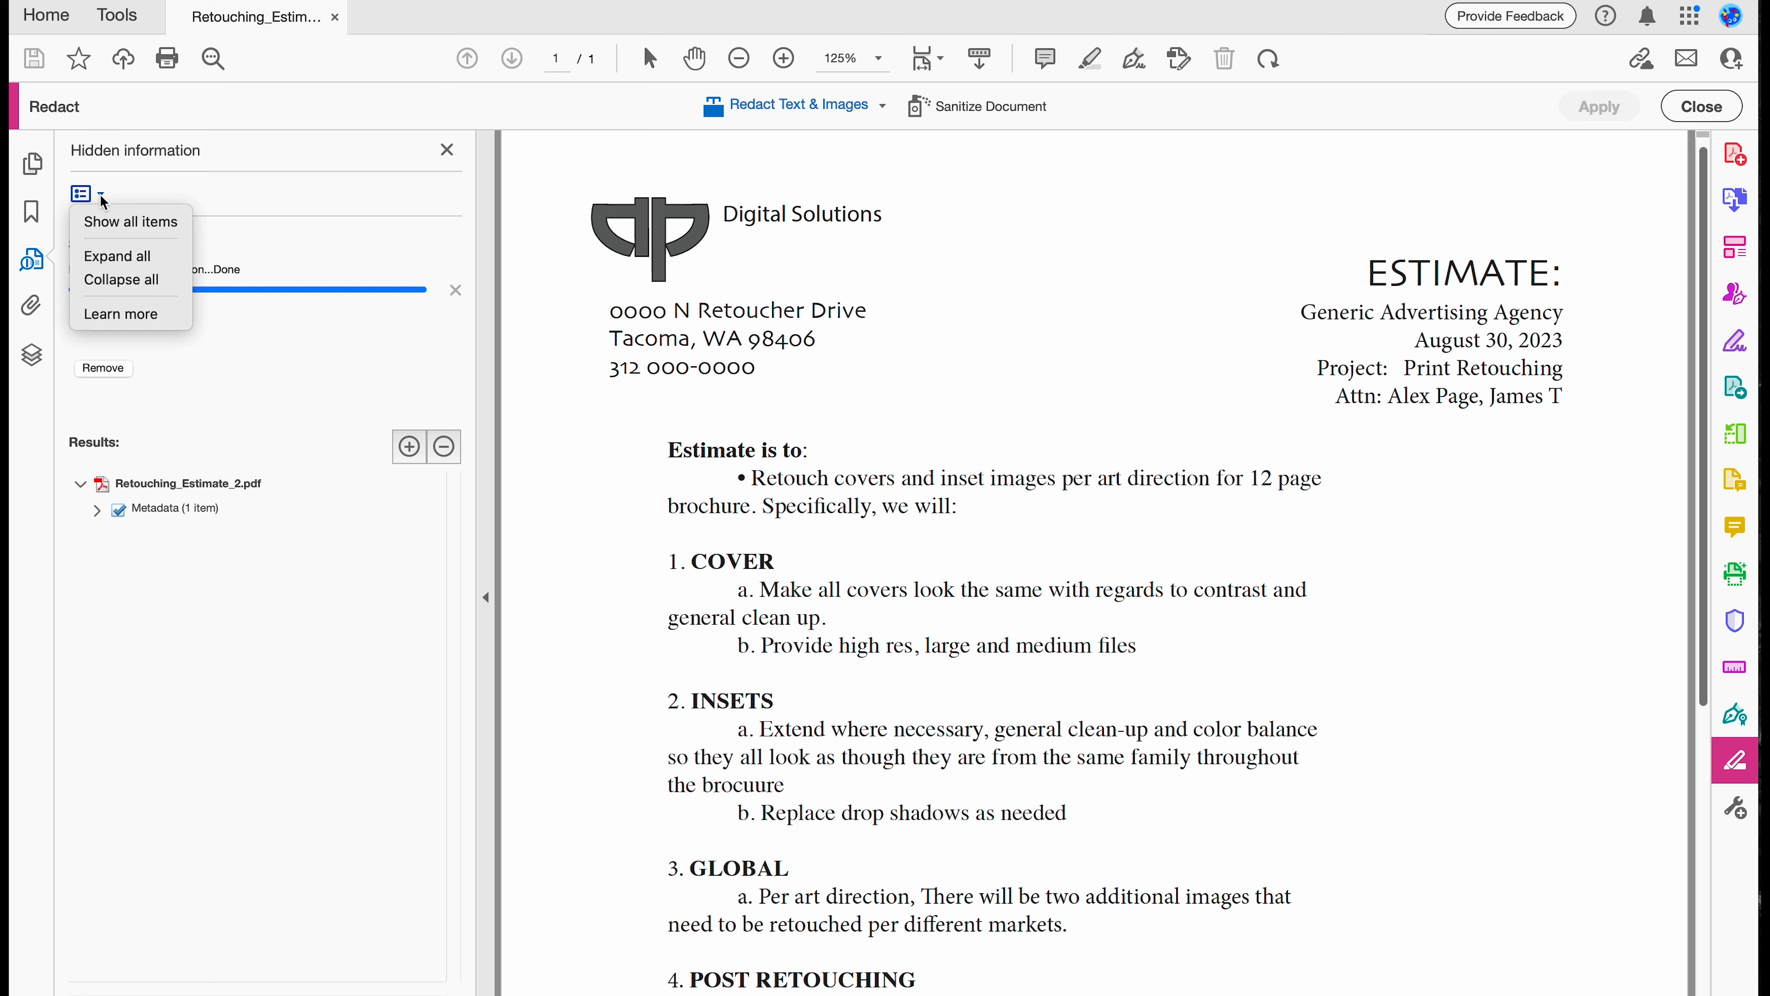
click(112, 222)
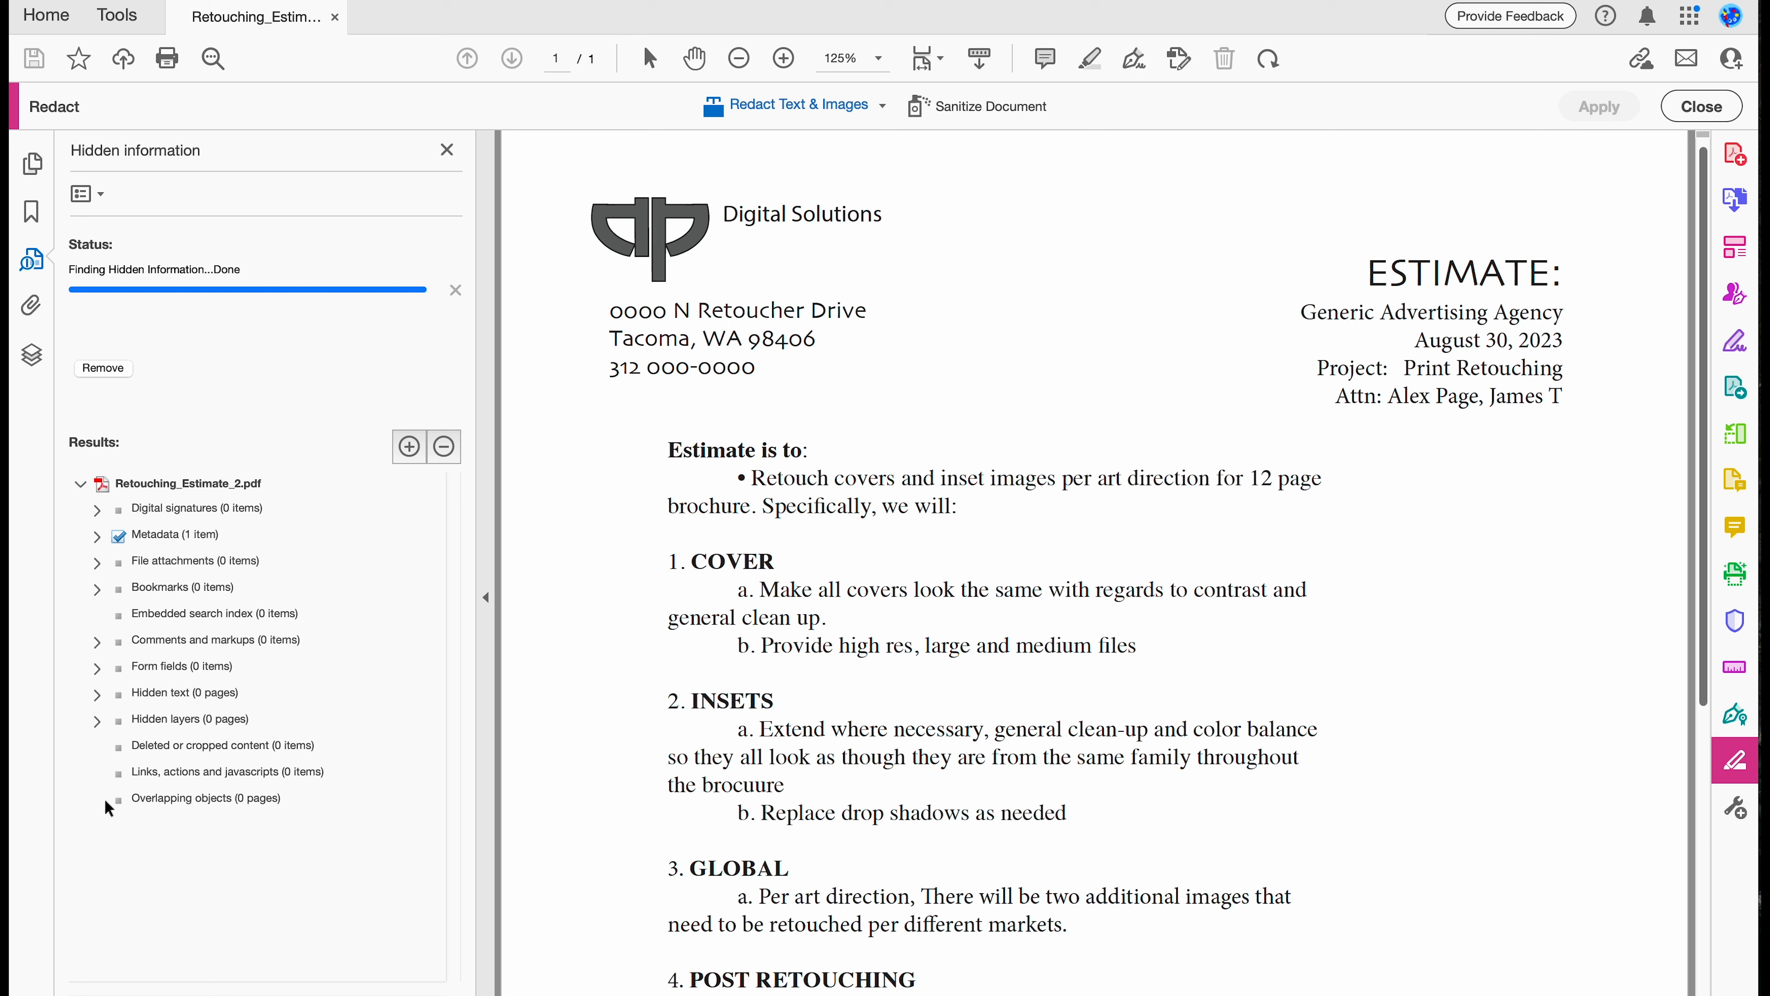
- Remove the selected metadata item from the retouching estimate and accept the removal notice
click(119, 563)
click(118, 592)
click(101, 374)
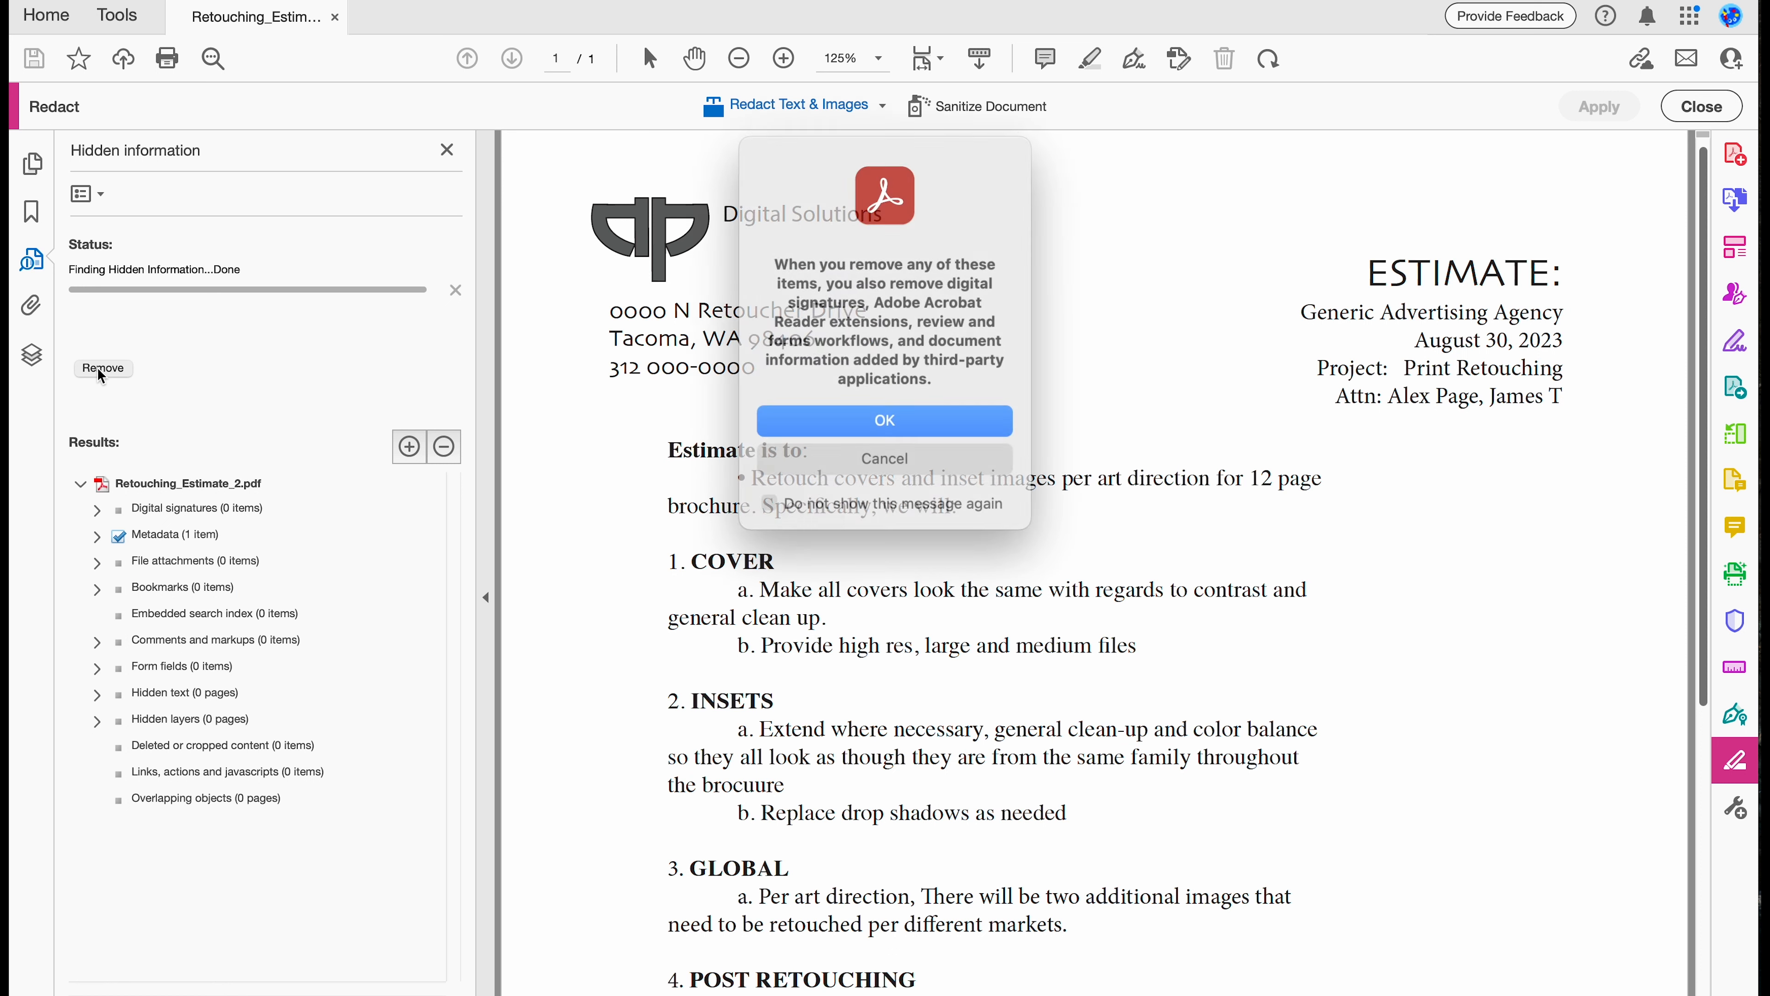
click(887, 417)
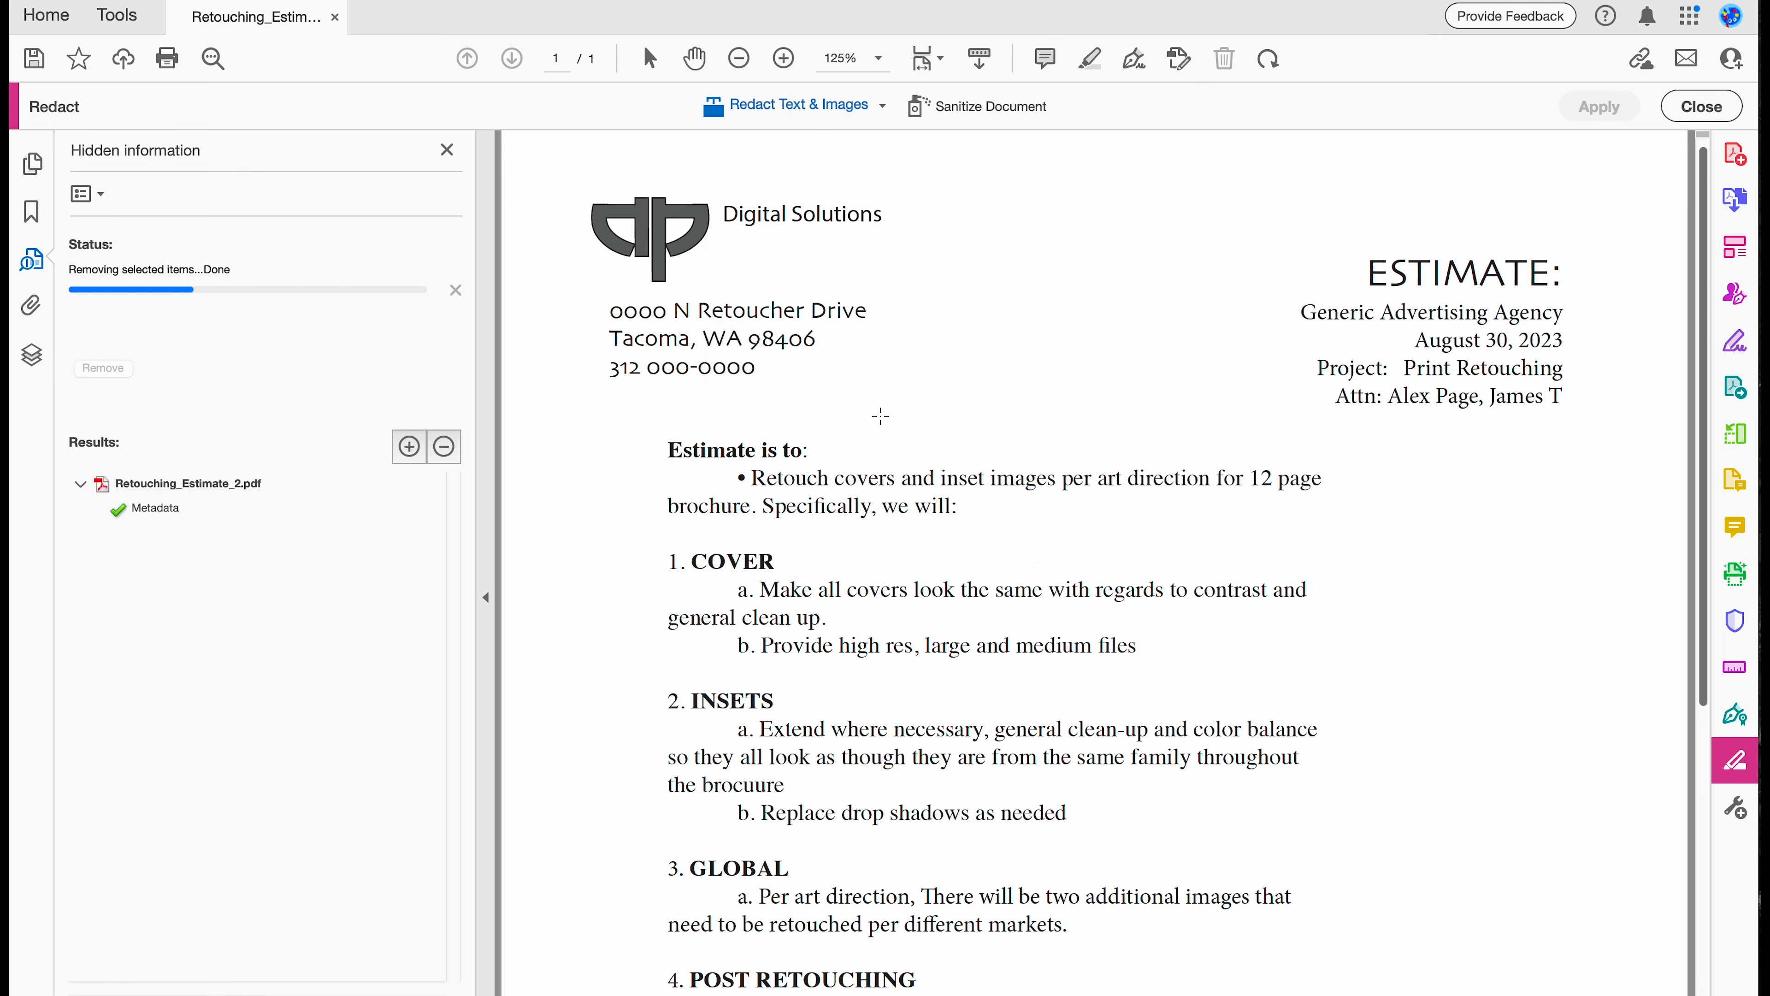